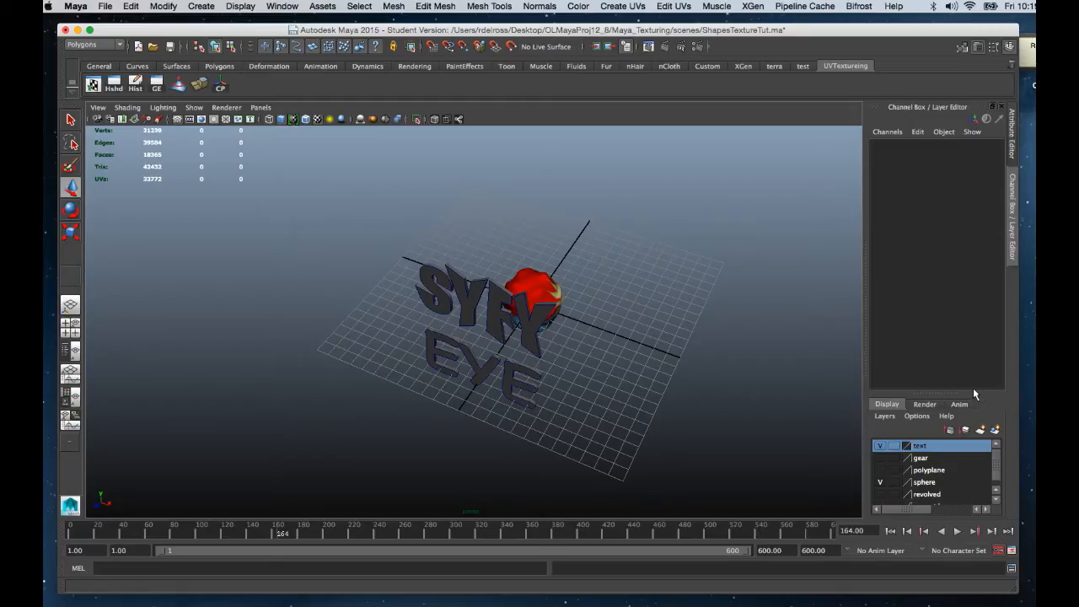
# Step: Enlarge the layer list and move the whole SYFY EYE text group along Z to about 6.4
pyautogui.moveTo(973, 390); pyautogui.dragTo(976, 304)
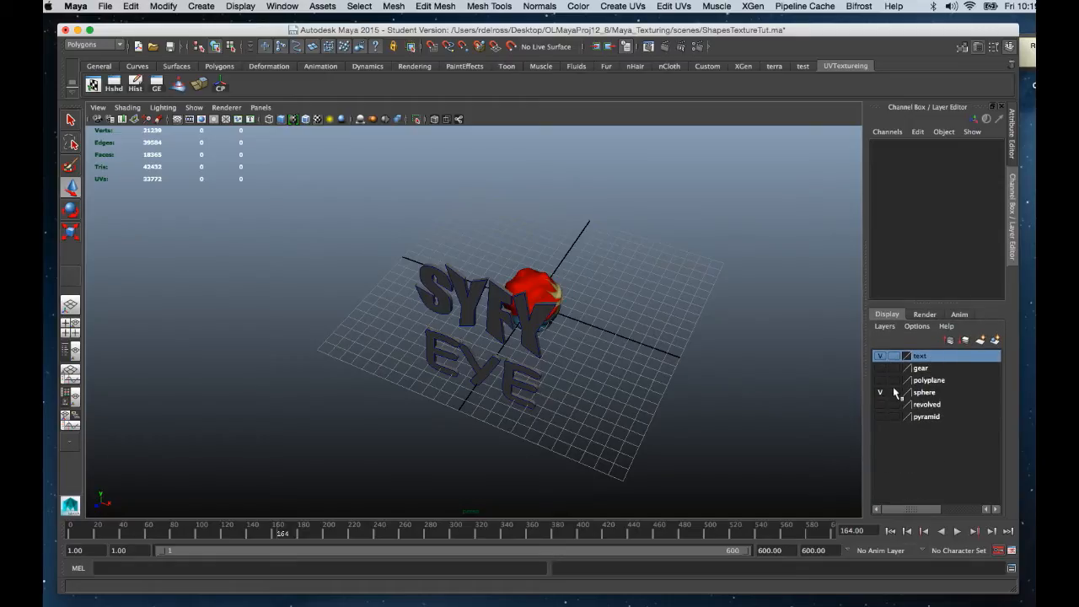
pyautogui.click(463, 296)
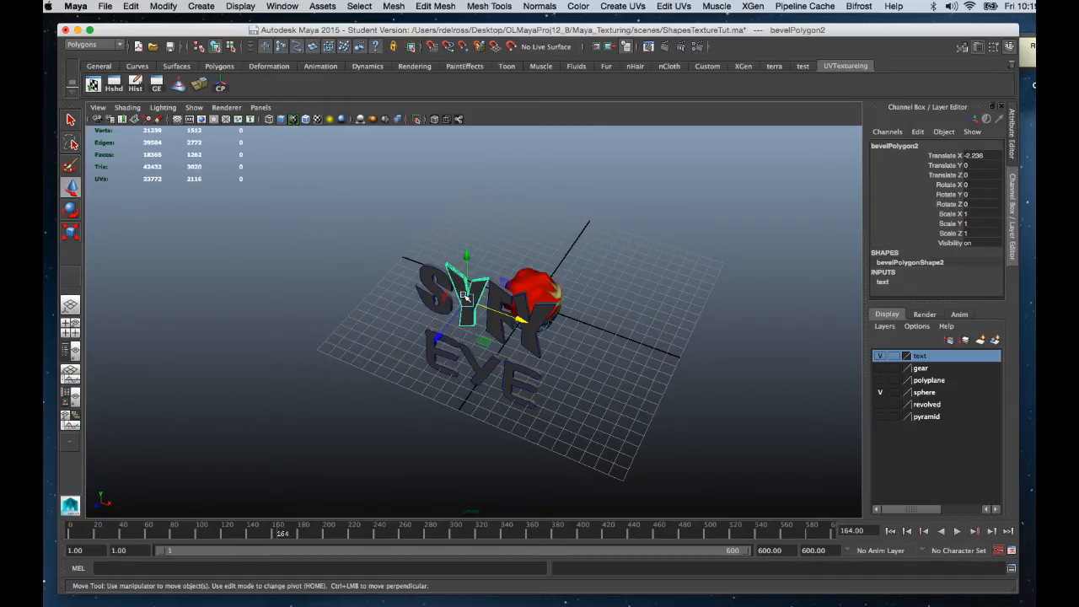
pyautogui.press('Up')
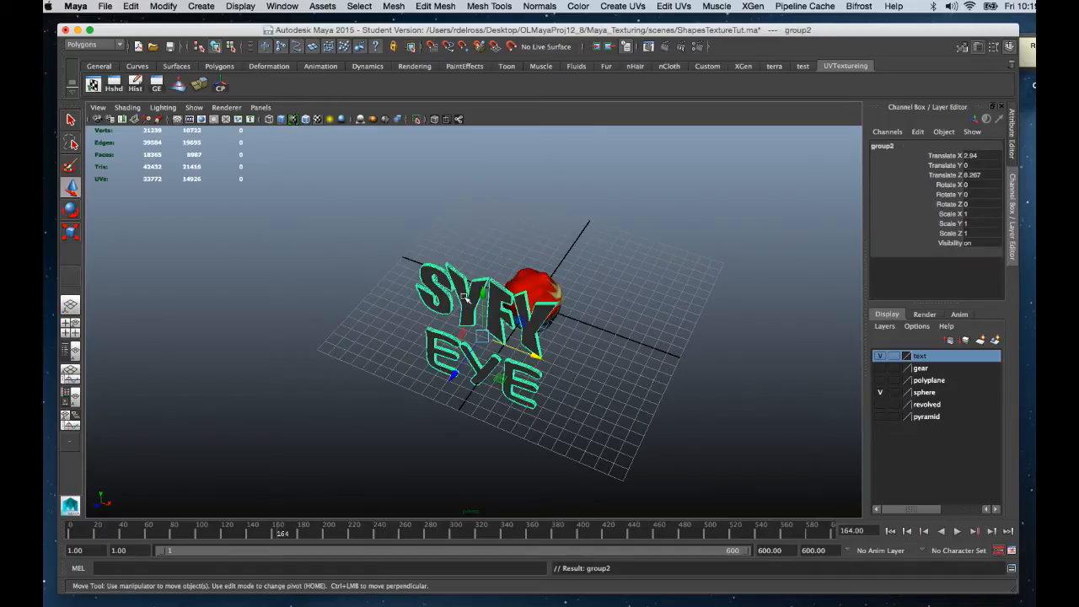
pyautogui.moveTo(459, 375); pyautogui.dragTo(474, 358)
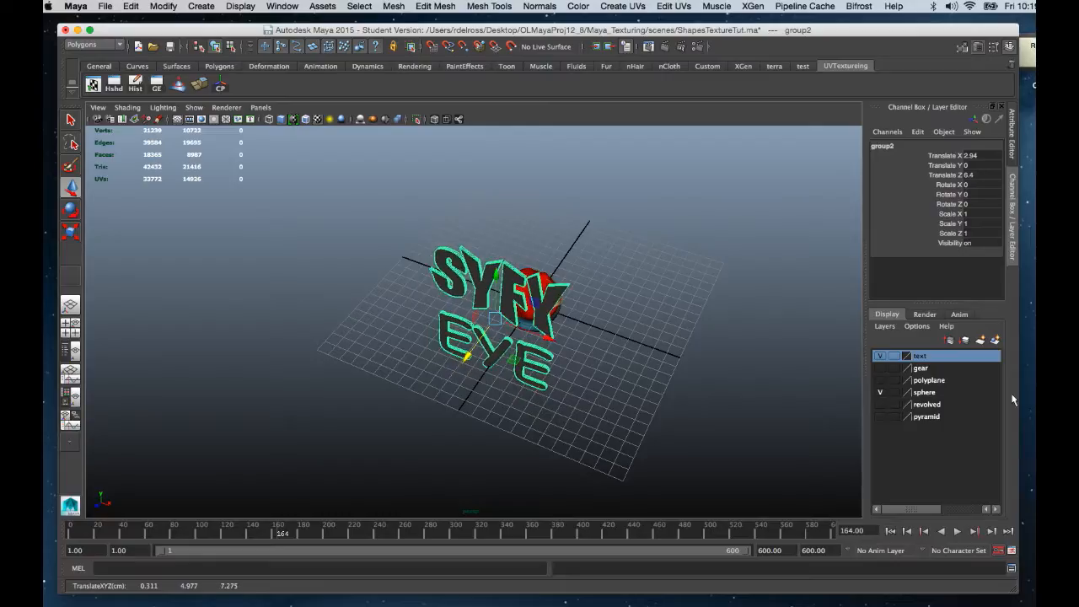
# Step: Hide the sphere layer
pyautogui.click(882, 393)
pyautogui.click(881, 393)
pyautogui.click(882, 393)
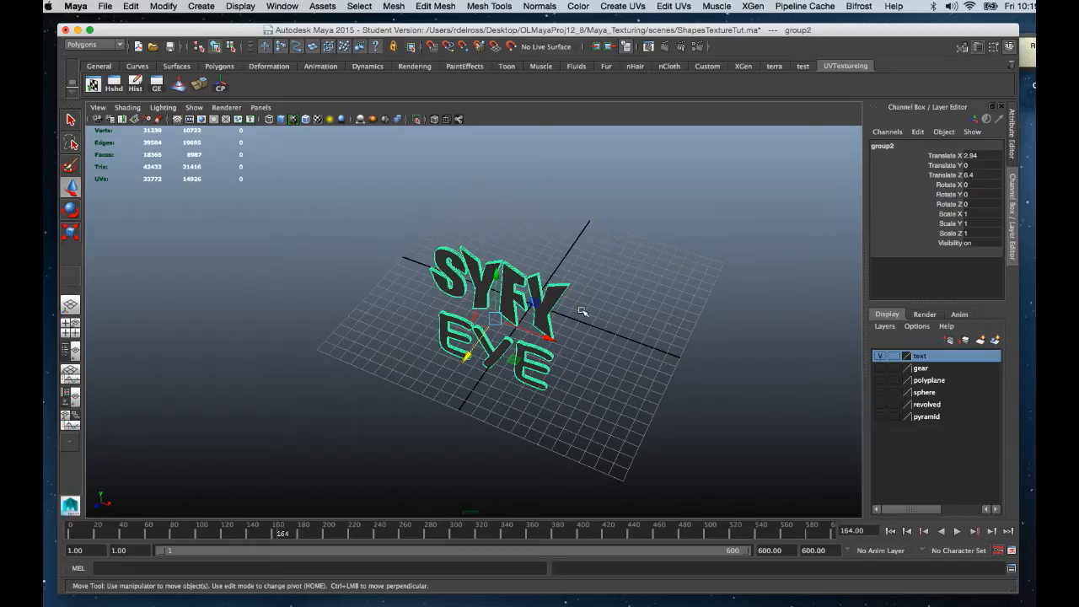
# Step: Group the four SYFY letters and center the group's pivot
pyautogui.keyDown('alt'); pyautogui.moveTo(586, 289); pyautogui.dragTo(603, 390, button='right'); pyautogui.keyUp('alt')
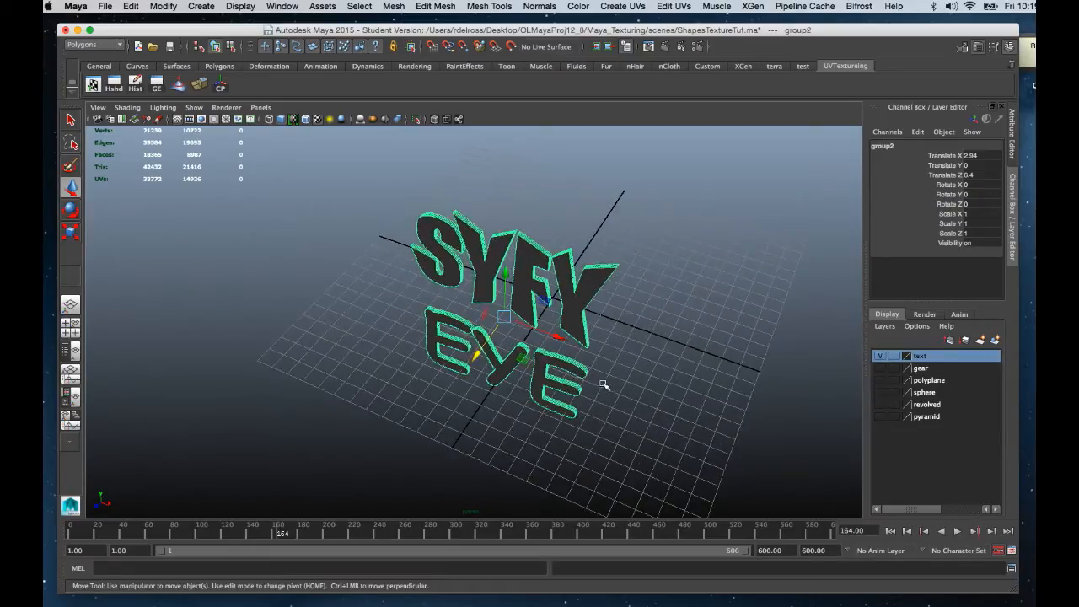
pyautogui.keyDown('alt'); pyautogui.moveTo(603, 384); pyautogui.dragTo(644, 378); pyautogui.keyUp('alt')
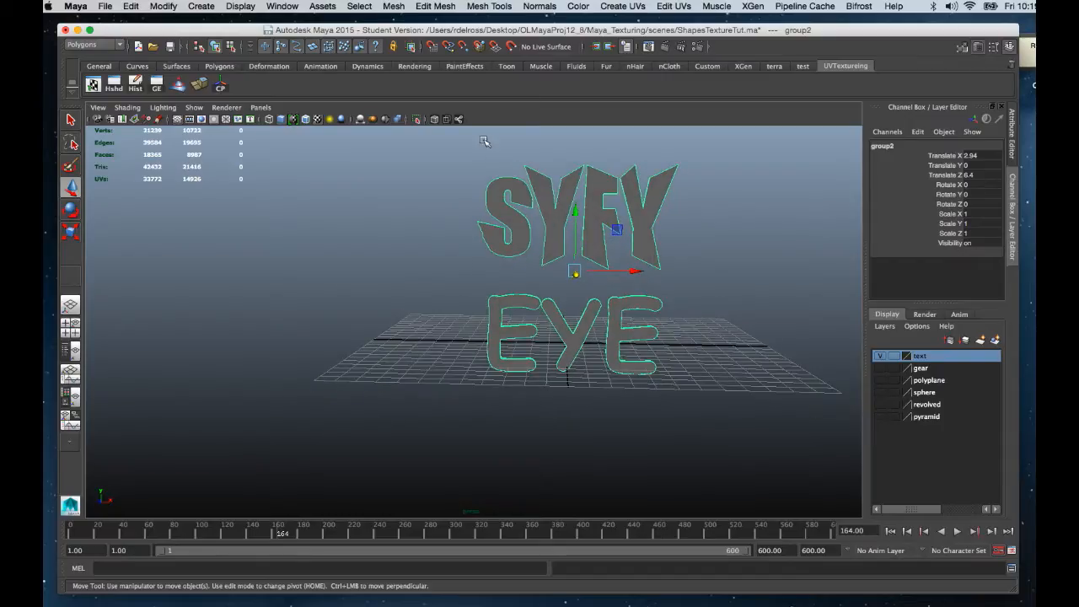
pyautogui.moveTo(482, 151); pyautogui.dragTo(683, 239)
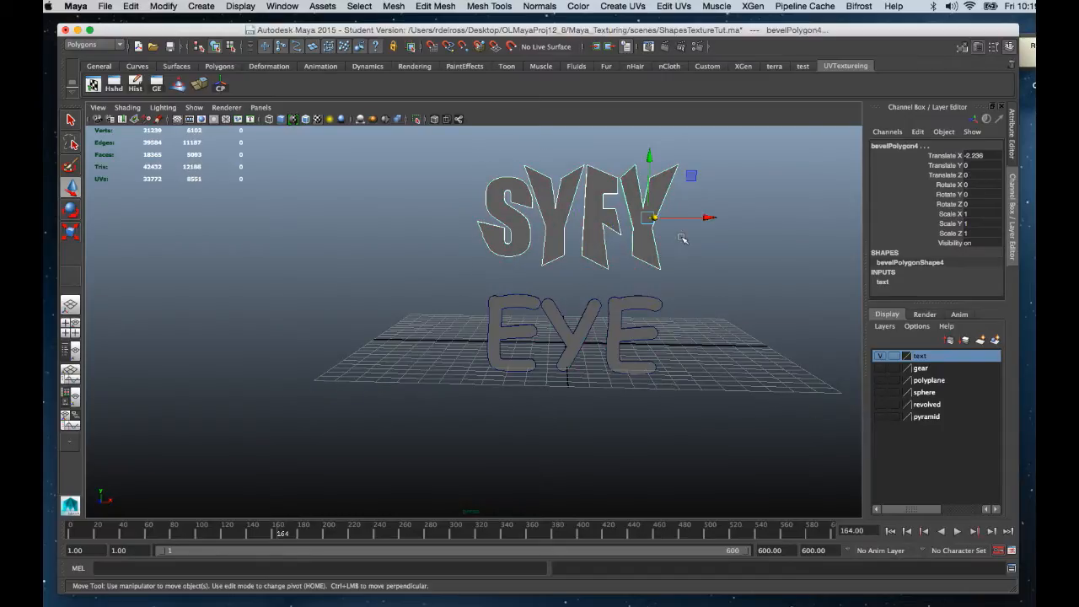
pyautogui.hotkey('ctrl', 'g')
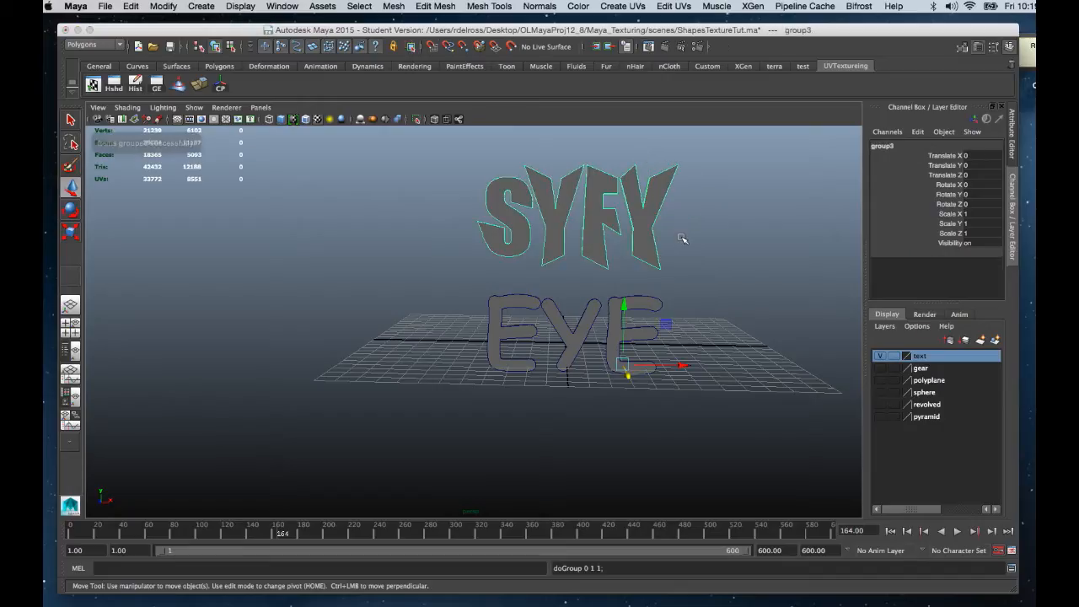
pyautogui.click(220, 86)
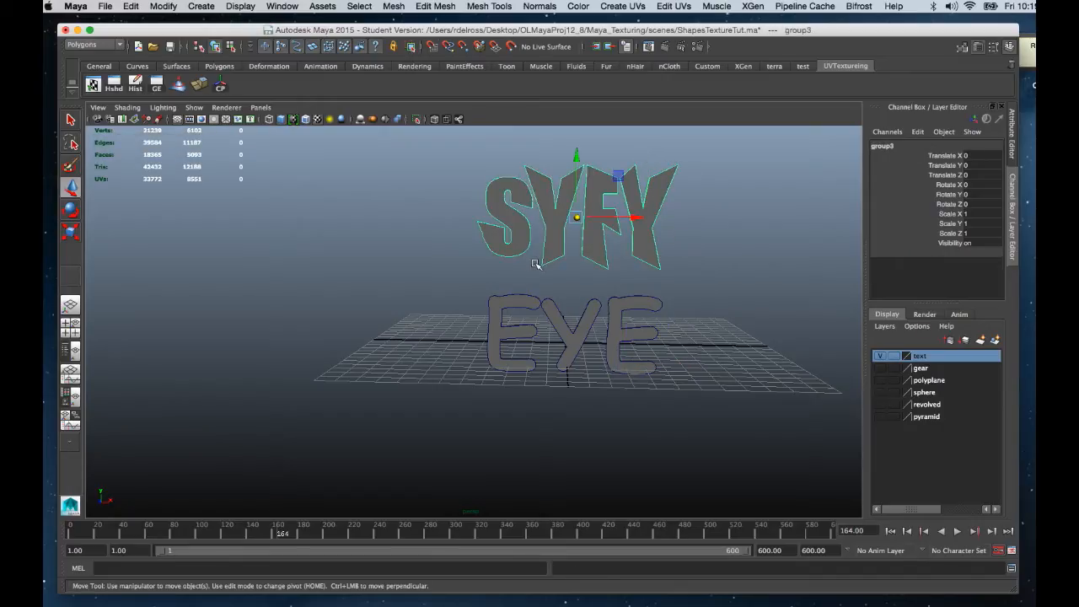
# Step: Scale the SYFY group uniformly to about 0.622 and move it below EYE, to about X -0.552 and Y -9.762
pyautogui.keyDown('alt'); pyautogui.moveTo(582, 240); pyautogui.dragTo(543, 278); pyautogui.keyUp('alt')
pyautogui.press('r')
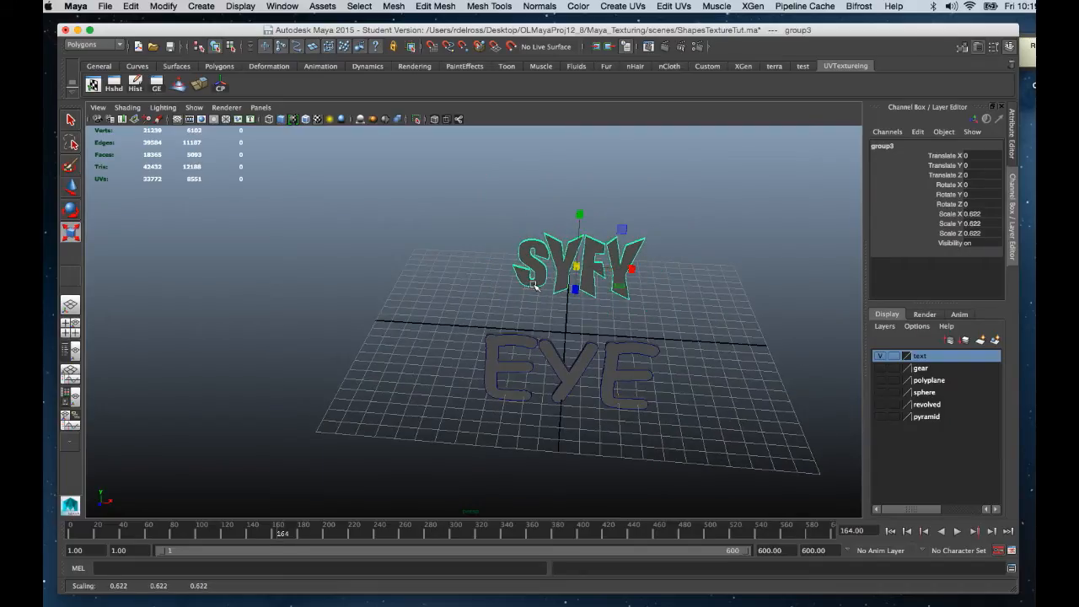
pyautogui.press('w')
pyautogui.moveTo(580, 217); pyautogui.dragTo(578, 365)
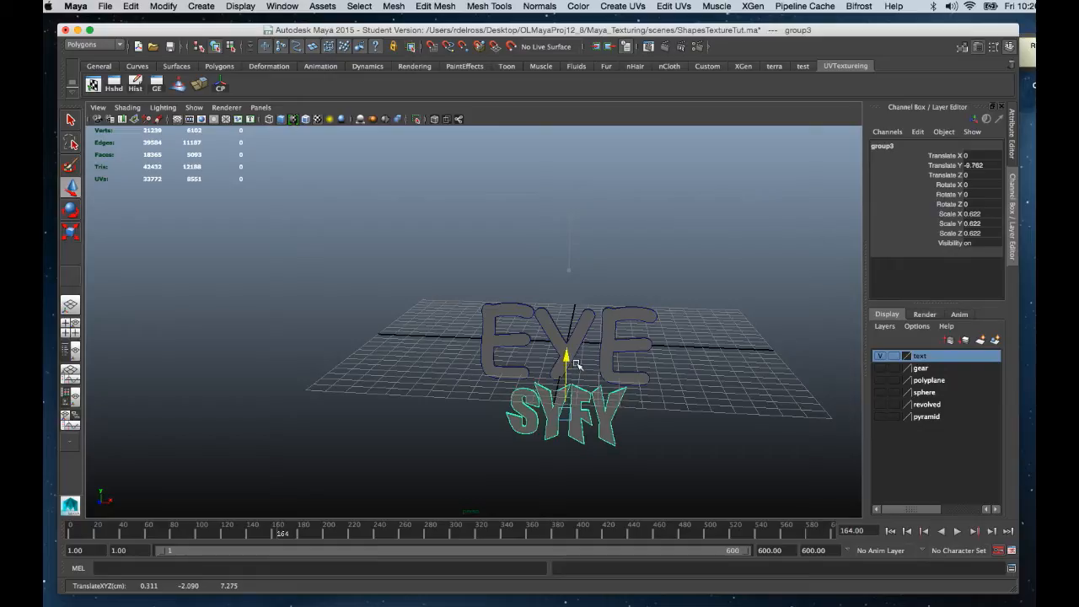
pyautogui.moveTo(625, 419); pyautogui.dragTo(453, 448)
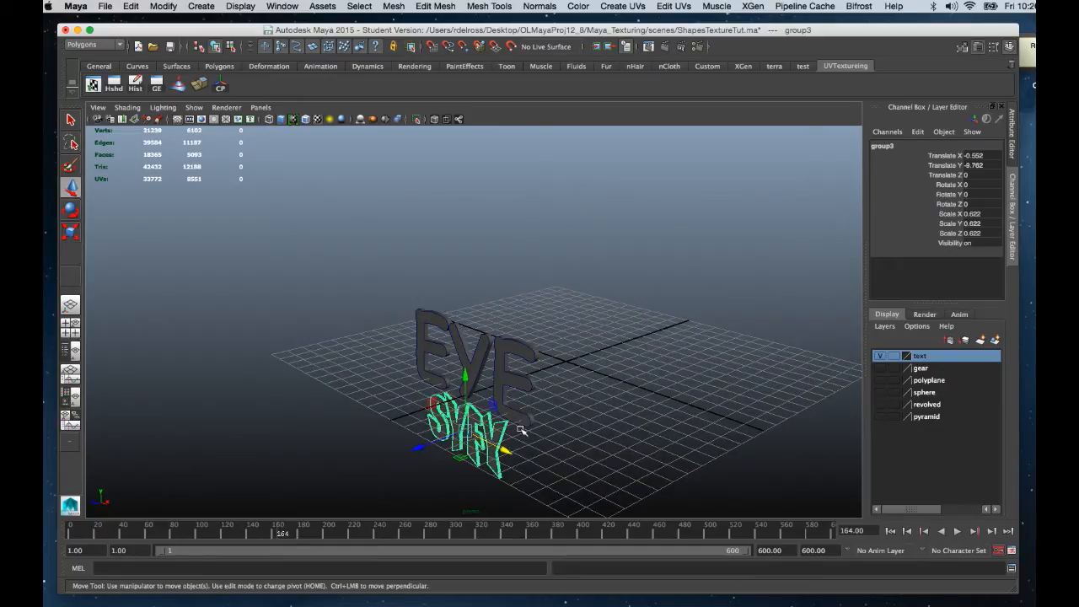
# Step: Group the three EYE letters together with the SYFY group and center the new group's pivot
pyautogui.keyDown('alt'); pyautogui.moveTo(522, 430); pyautogui.dragTo(575, 343); pyautogui.keyUp('alt')
pyautogui.keyDown('alt'); pyautogui.moveTo(575, 342); pyautogui.dragTo(583, 452, button='right'); pyautogui.keyUp('alt')
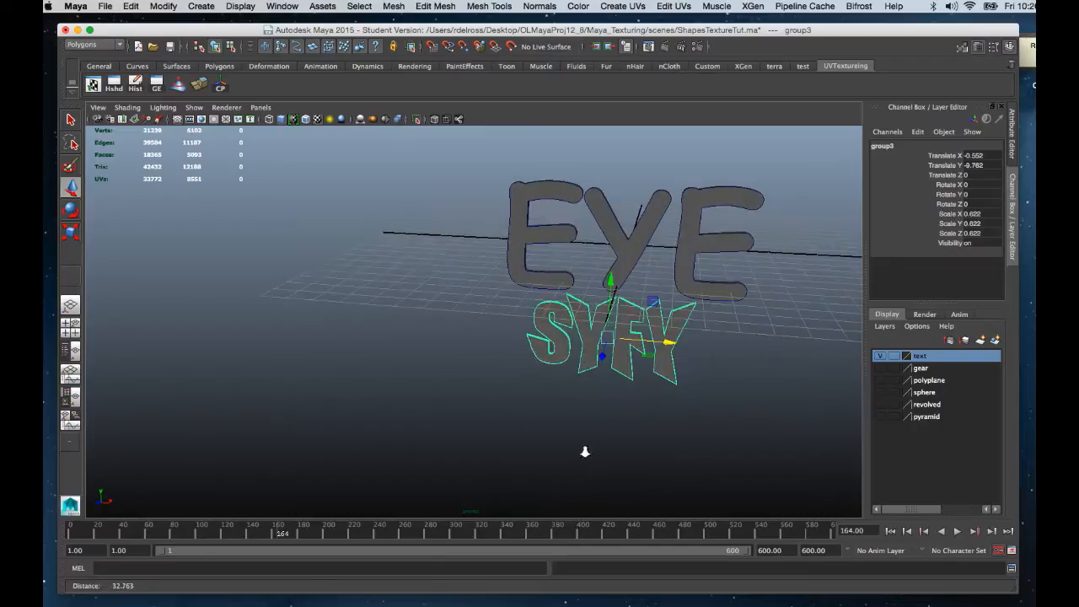
pyautogui.keyDown('alt'); pyautogui.moveTo(585, 357); pyautogui.dragTo(567, 390); pyautogui.keyUp('alt')
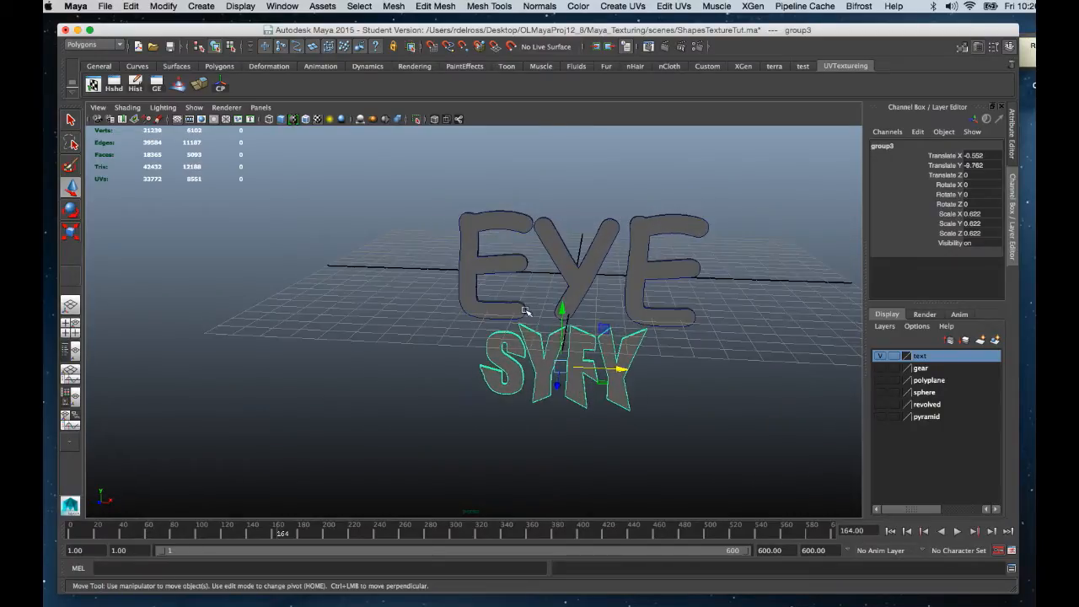
pyautogui.click(506, 220)
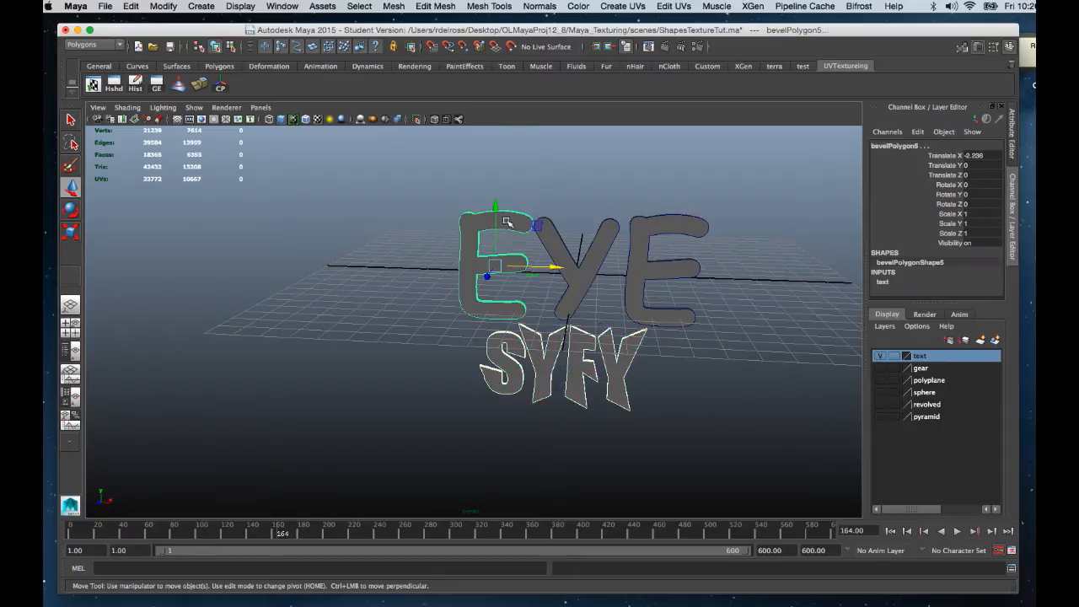
pyautogui.click(557, 245)
pyautogui.click(643, 239)
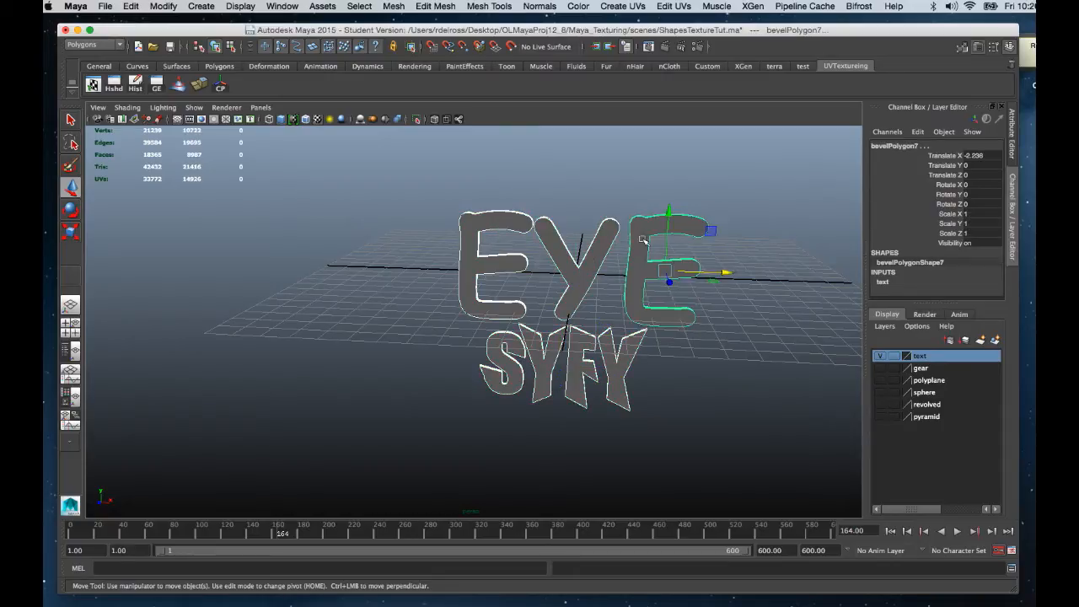
pyautogui.keyDown('alt'); pyautogui.moveTo(623, 316); pyautogui.dragTo(605, 333); pyautogui.keyUp('alt')
pyautogui.hotkey('ctrl', 'g')
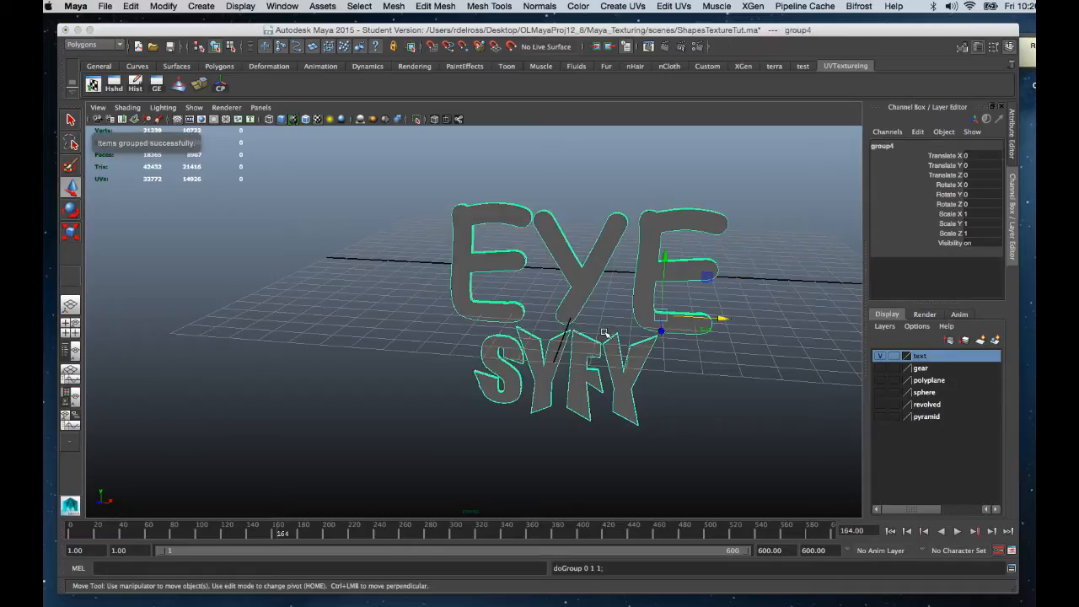
pyautogui.click(221, 84)
# Step: Save the scene, accepting the student version notice
pyautogui.press('q')
pyautogui.press('super+s')
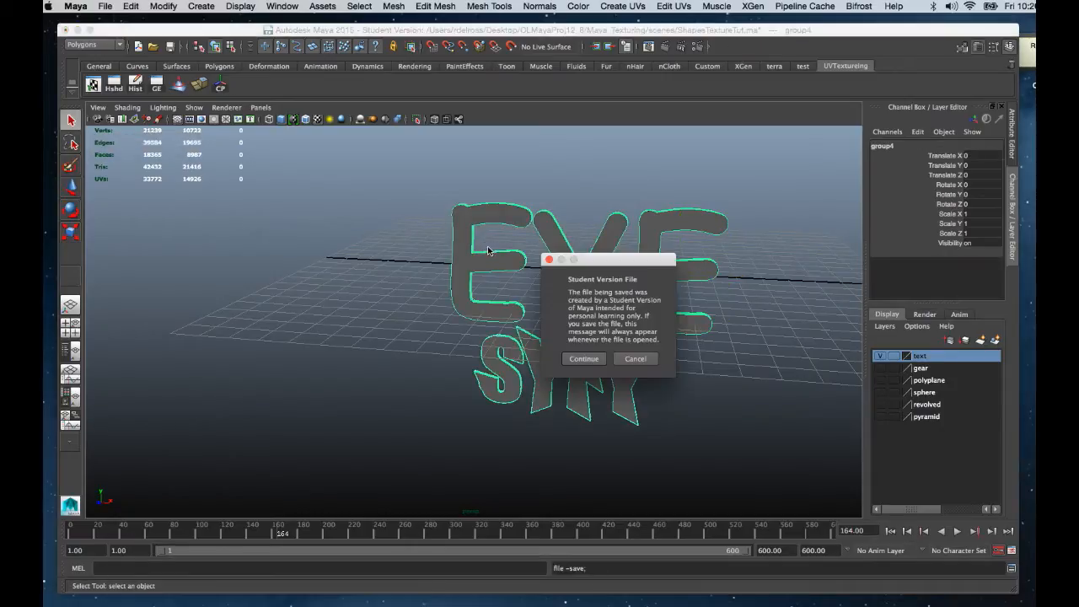
pyautogui.click(582, 359)
# Step: Combine all the grouped letters into a single polygon mesh and delete its construction history
pyautogui.press('w')
pyautogui.press('space')
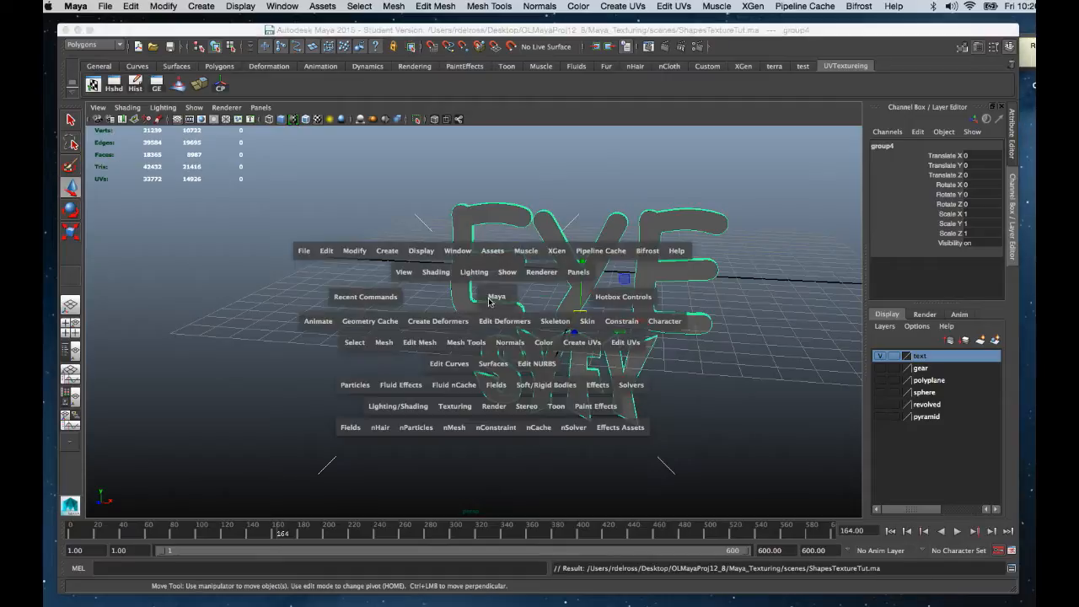
pyautogui.click(413, 309)
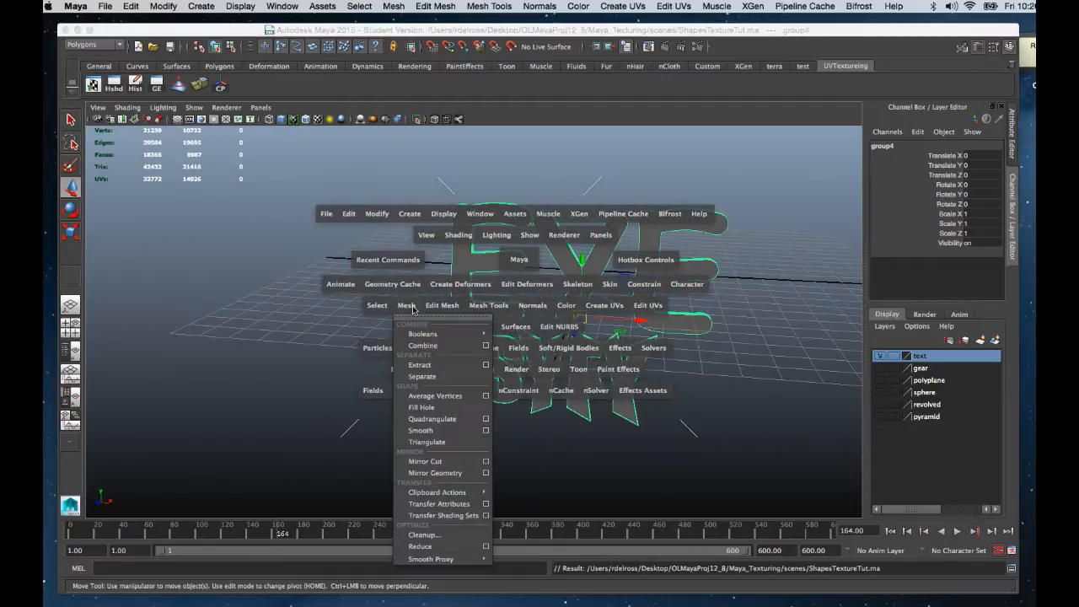
pyautogui.click(428, 347)
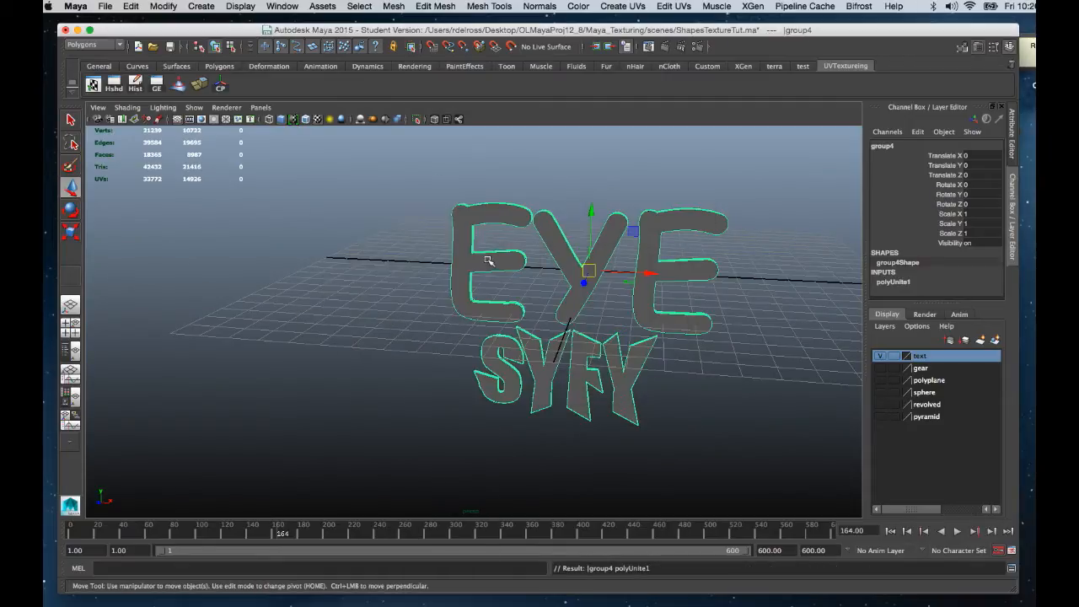
pyautogui.press('space')
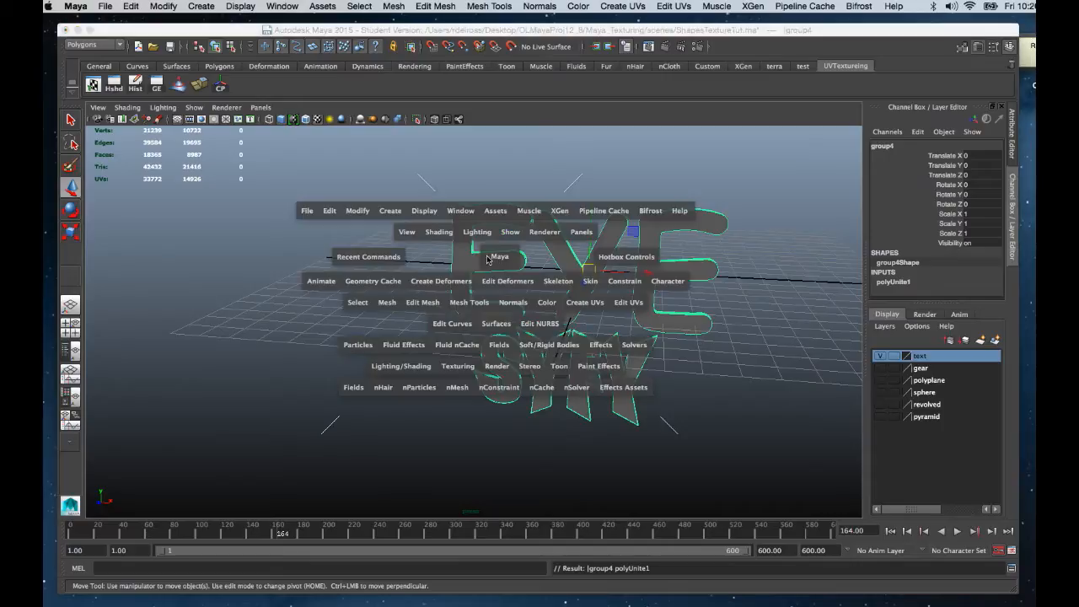
pyautogui.click(386, 303)
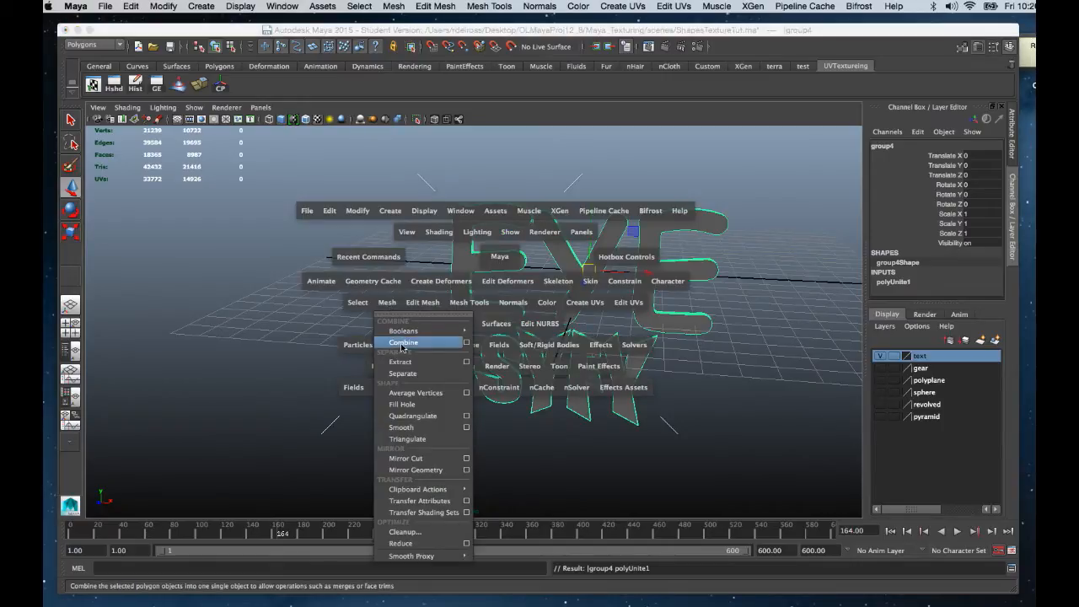
pyautogui.click(296, 319)
pyautogui.keyDown('alt'); pyautogui.moveTo(592, 292); pyautogui.dragTo(490, 263); pyautogui.keyUp('alt')
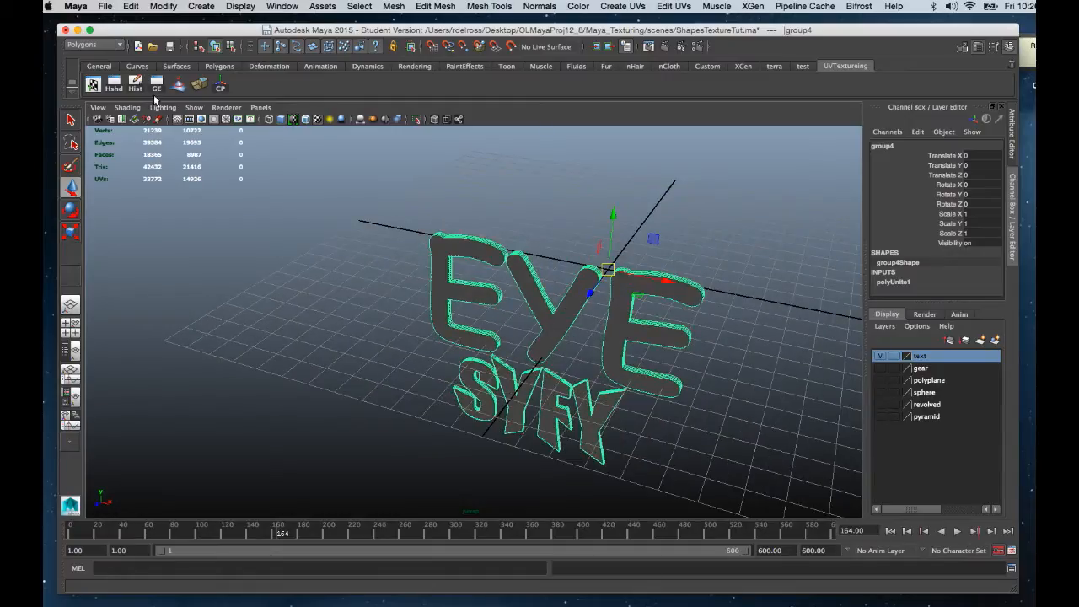
pyautogui.click(135, 83)
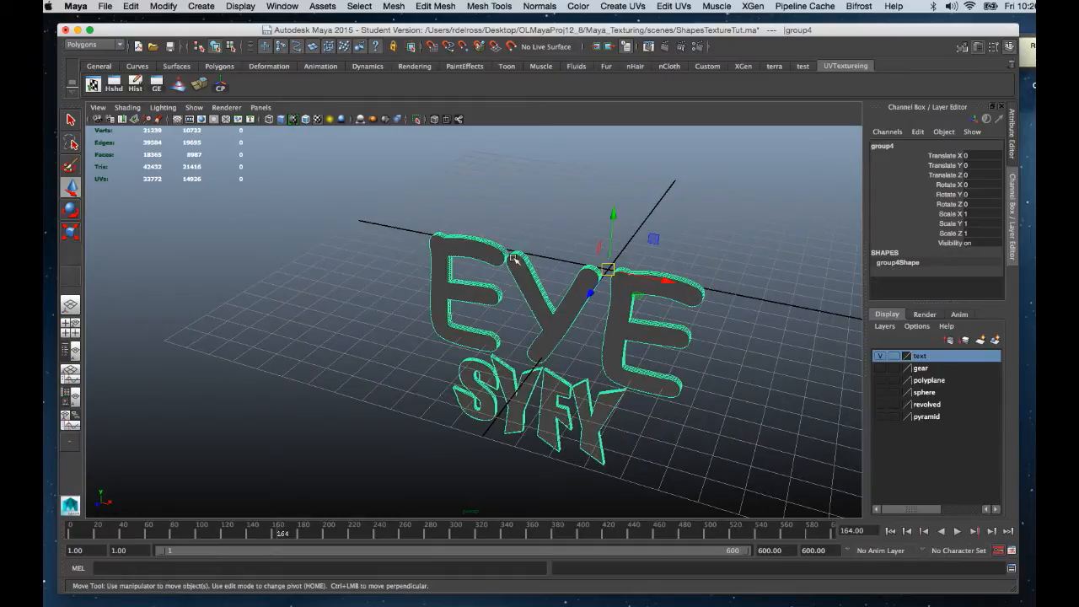
# Step: Add a nonlinear Bend deformer to the combined text mesh
pyautogui.press('space')
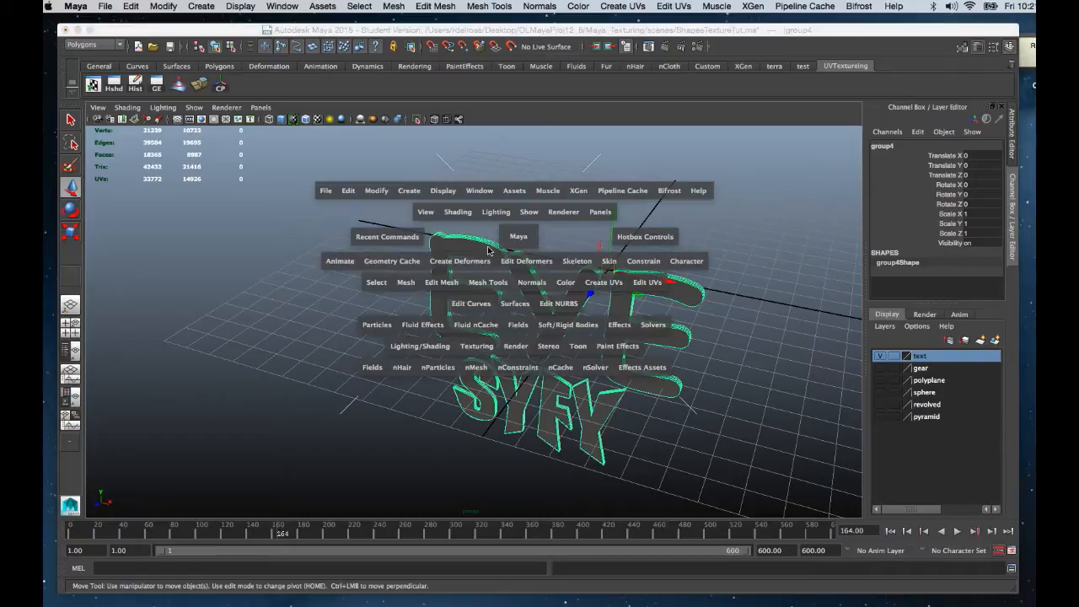
pyautogui.click(461, 263)
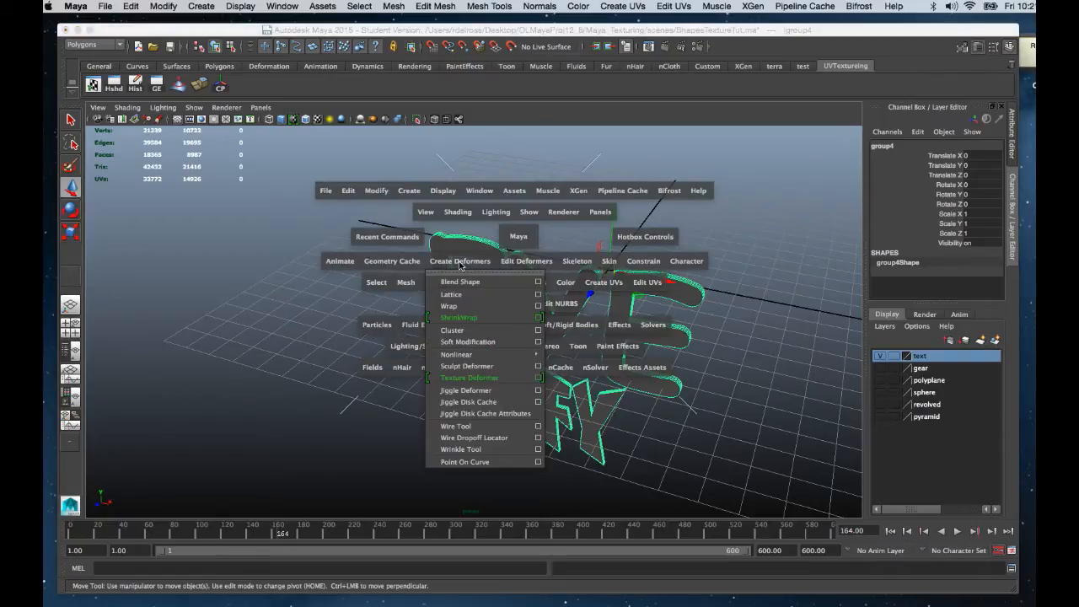
pyautogui.moveTo(489, 354)
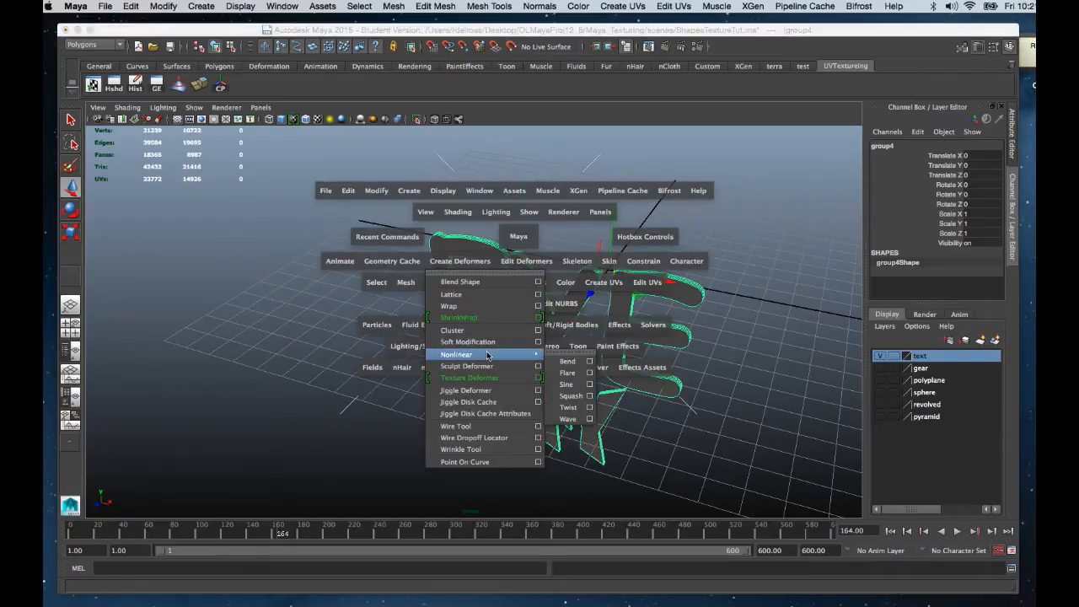
pyautogui.click(569, 362)
# Step: Show the sphere layer again behind the text
pyautogui.moveTo(571, 332)
pyautogui.keyDown('alt'); pyautogui.mouseDown()
pyautogui.moveTo(552, 277)
pyautogui.moveTo(580, 335)
pyautogui.mouseUp(); pyautogui.keyUp('alt')
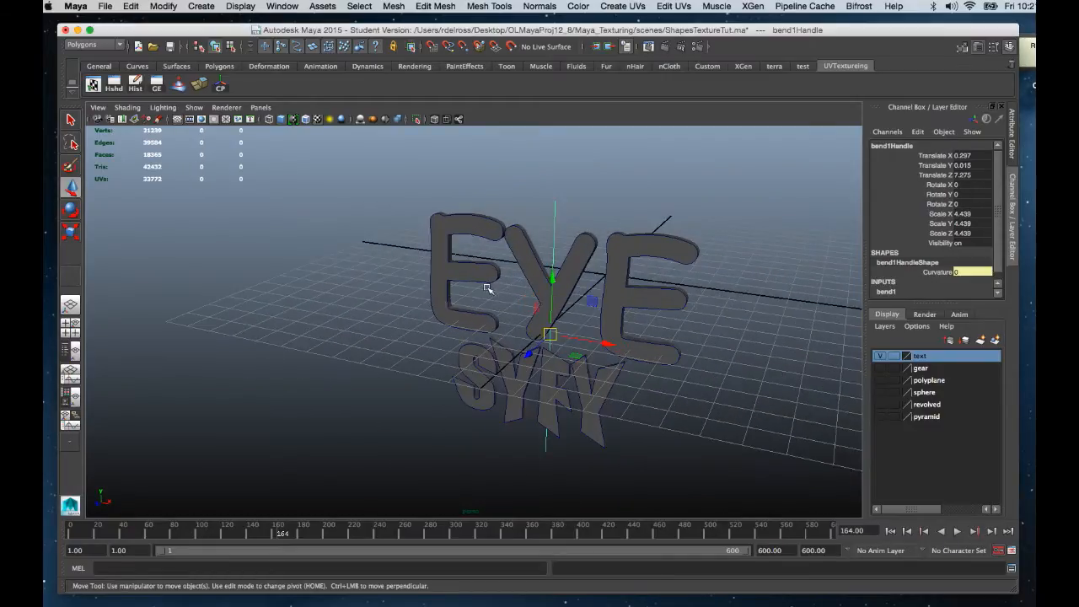
pyautogui.keyDown('alt'); pyautogui.moveTo(488, 290); pyautogui.dragTo(473, 278); pyautogui.keyUp('alt')
pyautogui.keyDown('alt'); pyautogui.moveTo(452, 242); pyautogui.dragTo(464, 257); pyautogui.keyUp('alt')
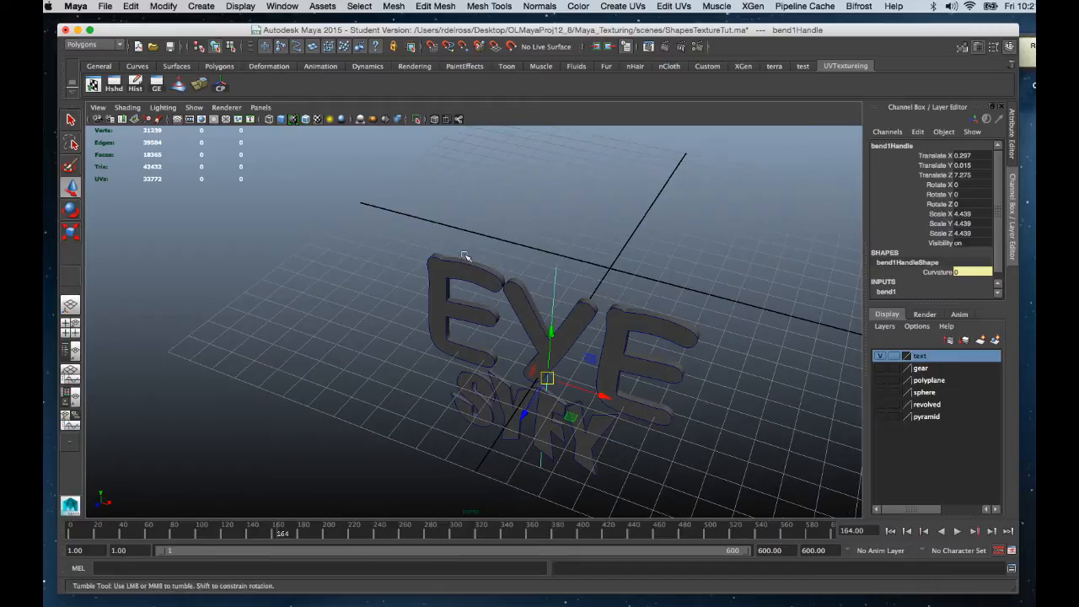
pyautogui.click(924, 393)
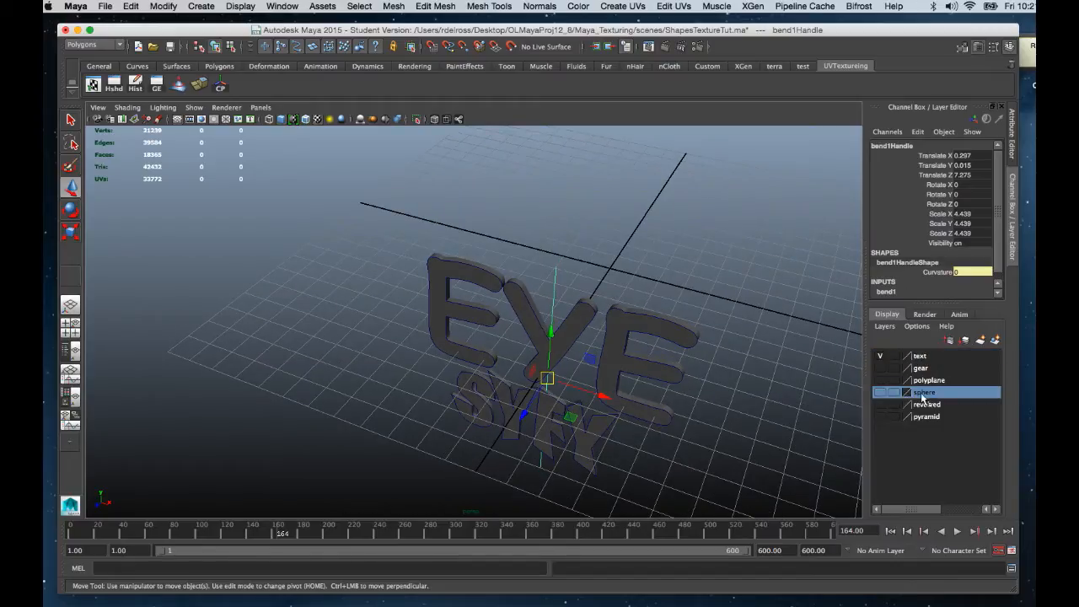
pyautogui.click(880, 393)
# Step: Rotate the bend deformer handle to about -82.8 degrees in Z so it lies along the text's width
pyautogui.keyDown('alt'); pyautogui.moveTo(734, 366); pyautogui.dragTo(796, 362); pyautogui.keyUp('alt')
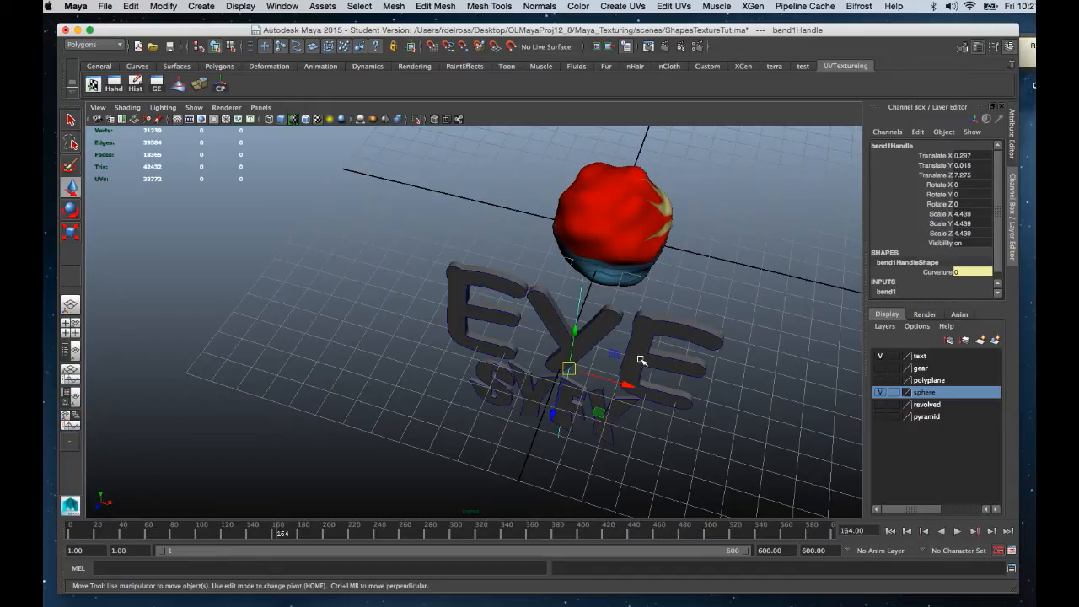
pyautogui.press('e')
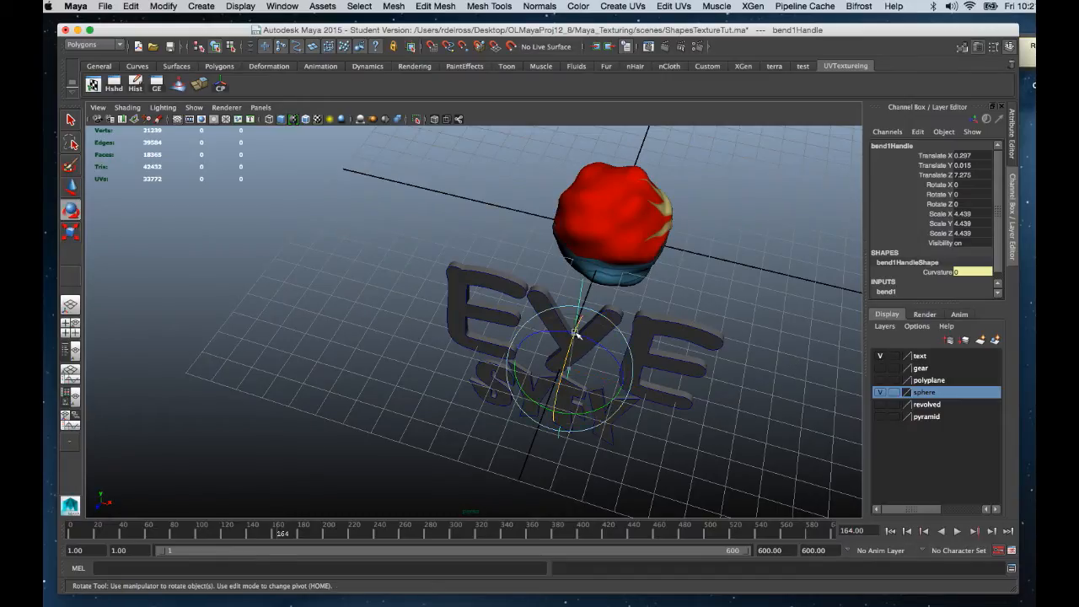
pyautogui.moveTo(575, 333); pyautogui.dragTo(635, 393)
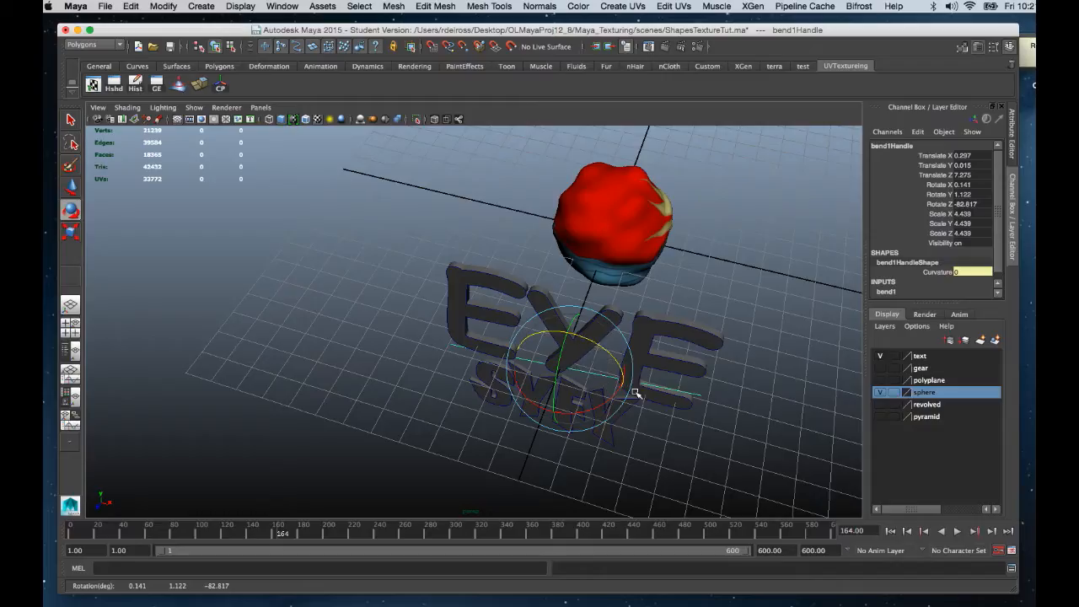
# Step: Undo the last rotations of the bend handle and set its Rotate Z to -90
pyautogui.press('z')
pyautogui.press('z')
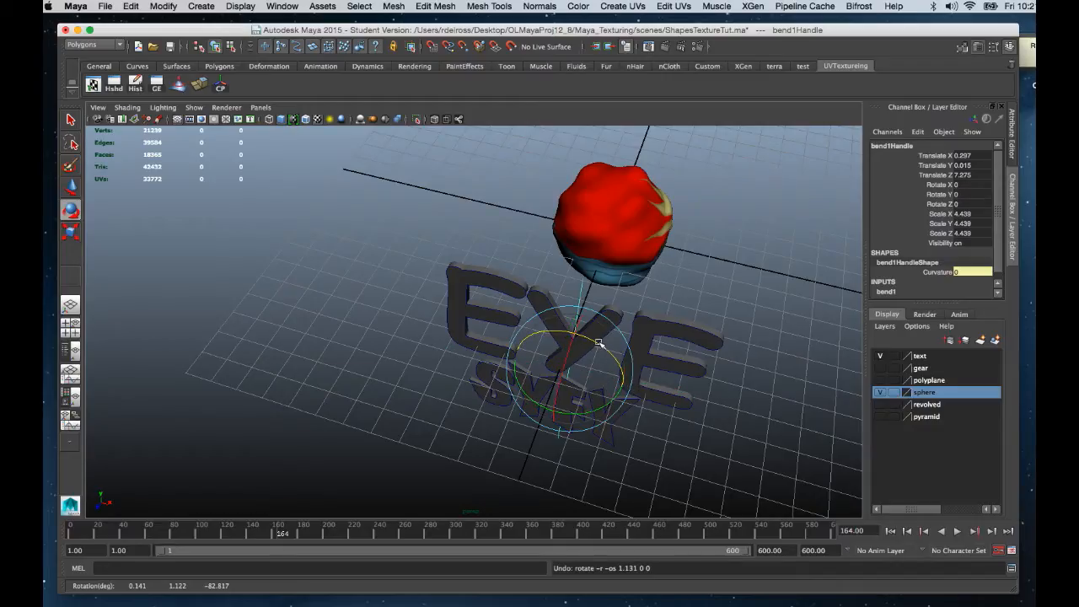
pyautogui.moveTo(598, 343); pyautogui.dragTo(649, 423)
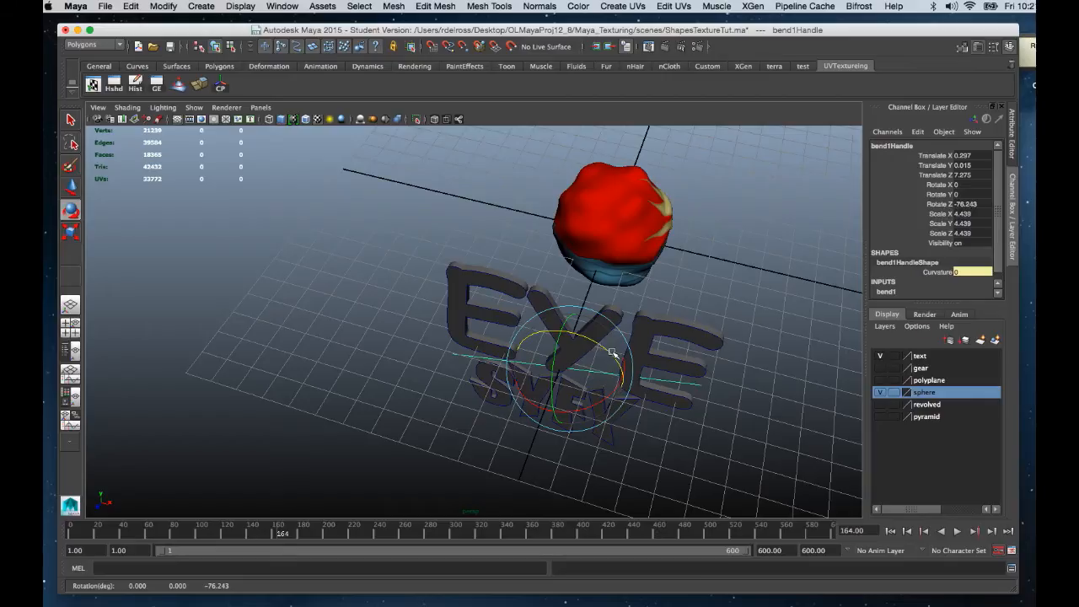
pyautogui.moveTo(612, 352); pyautogui.dragTo(619, 364)
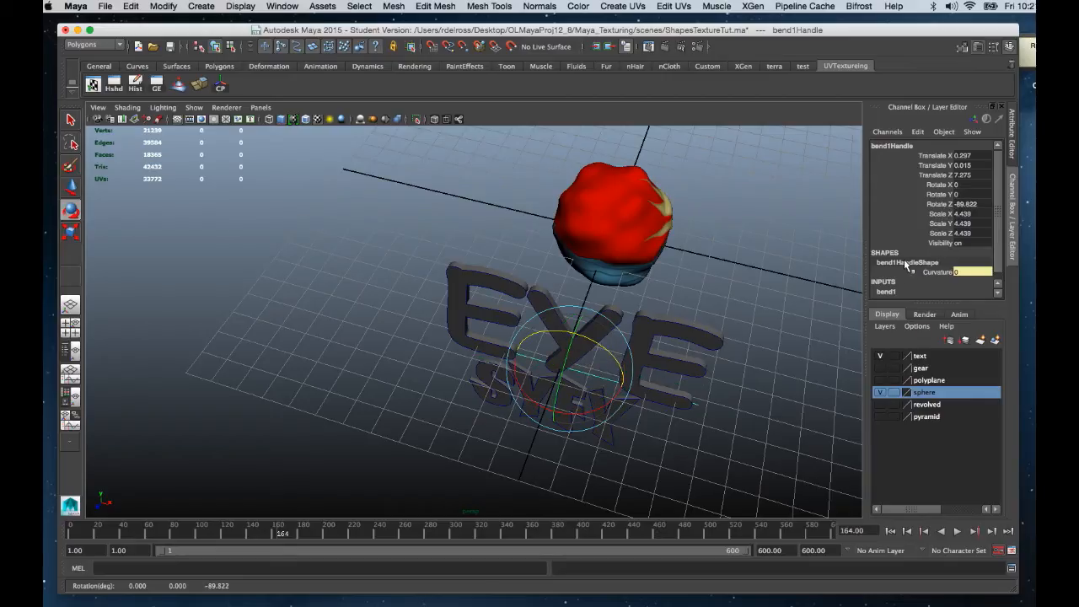
pyautogui.doubleClick(978, 204)
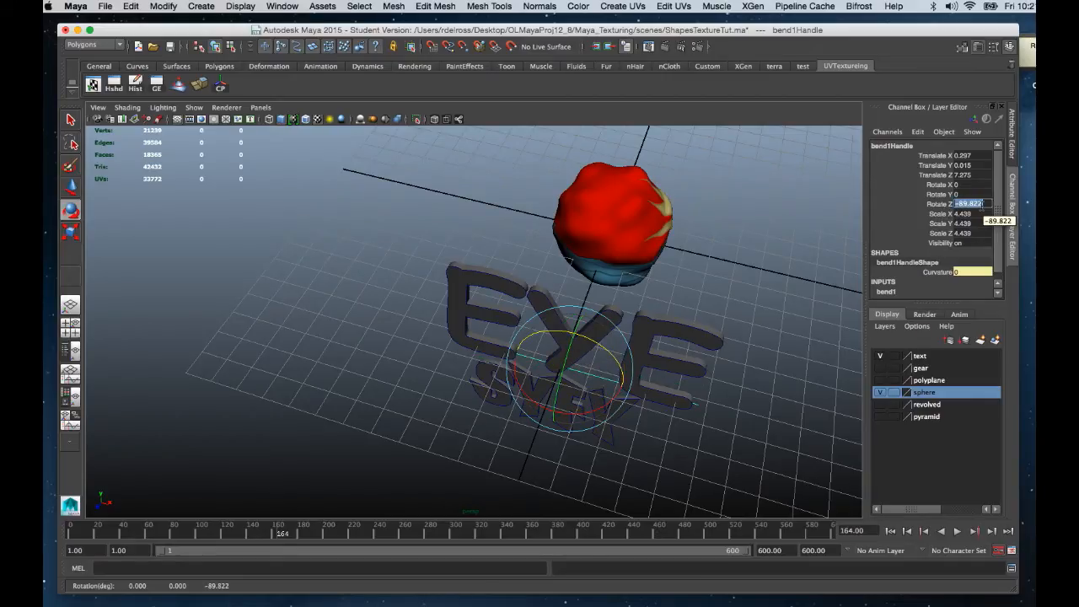
pyautogui.write('-90')
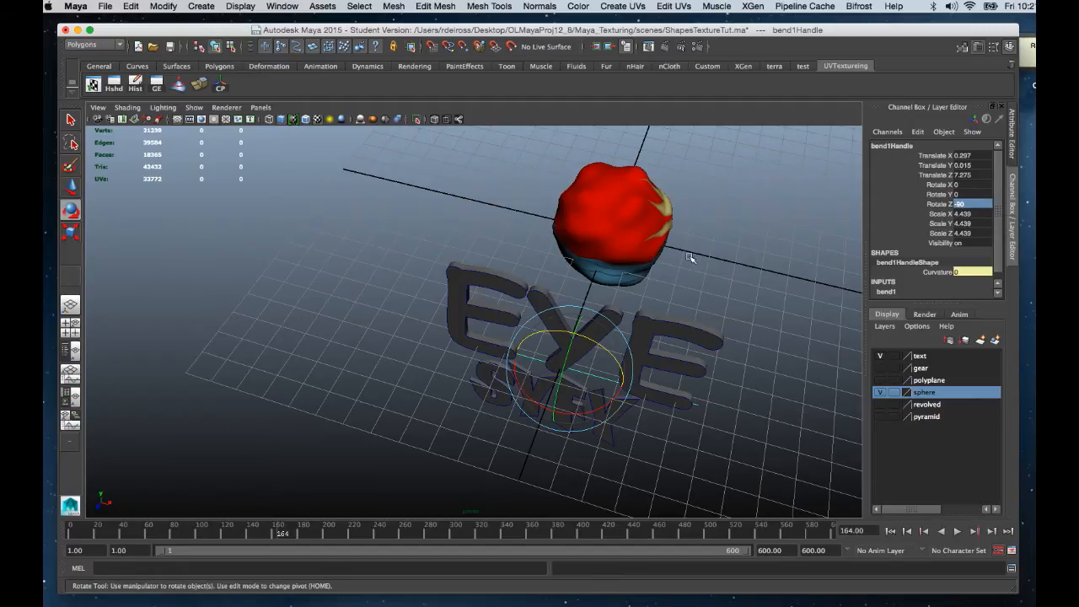
# Step: Display the scene as wireframe and bend the text with the deformer to a curvature of about -36.5
pyautogui.keyDown('alt'); pyautogui.moveTo(644, 321); pyautogui.dragTo(632, 304); pyautogui.keyUp('alt')
pyautogui.keyDown('alt'); pyautogui.moveTo(637, 289); pyautogui.dragTo(651, 384, button='right'); pyautogui.keyUp('alt')
pyautogui.keyDown('alt'); pyautogui.moveTo(651, 383); pyautogui.dragTo(537, 367); pyautogui.keyUp('alt')
pyautogui.press('4')
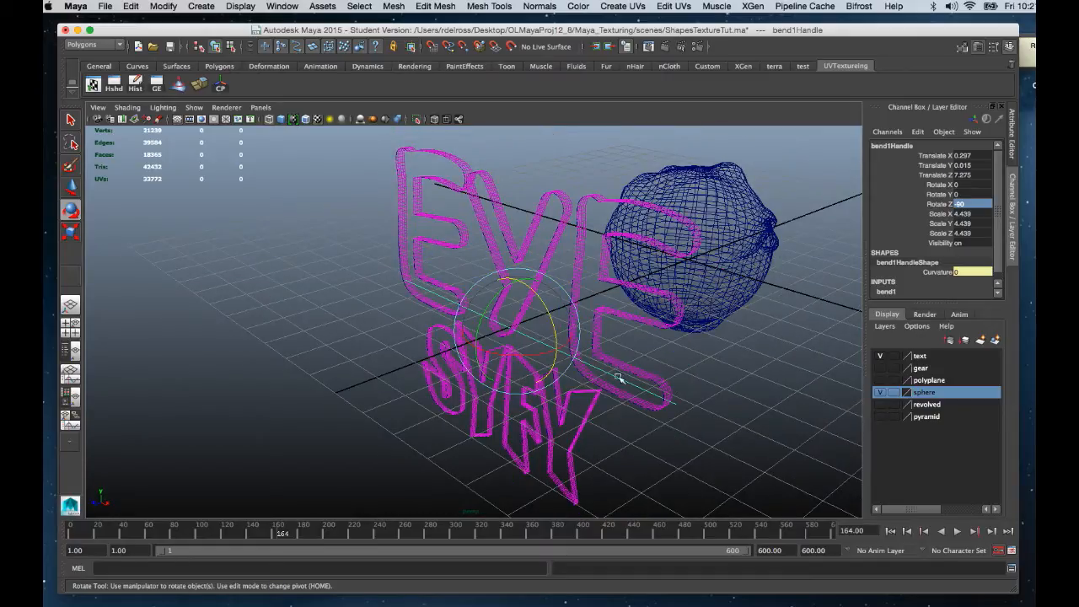
pyautogui.press('t')
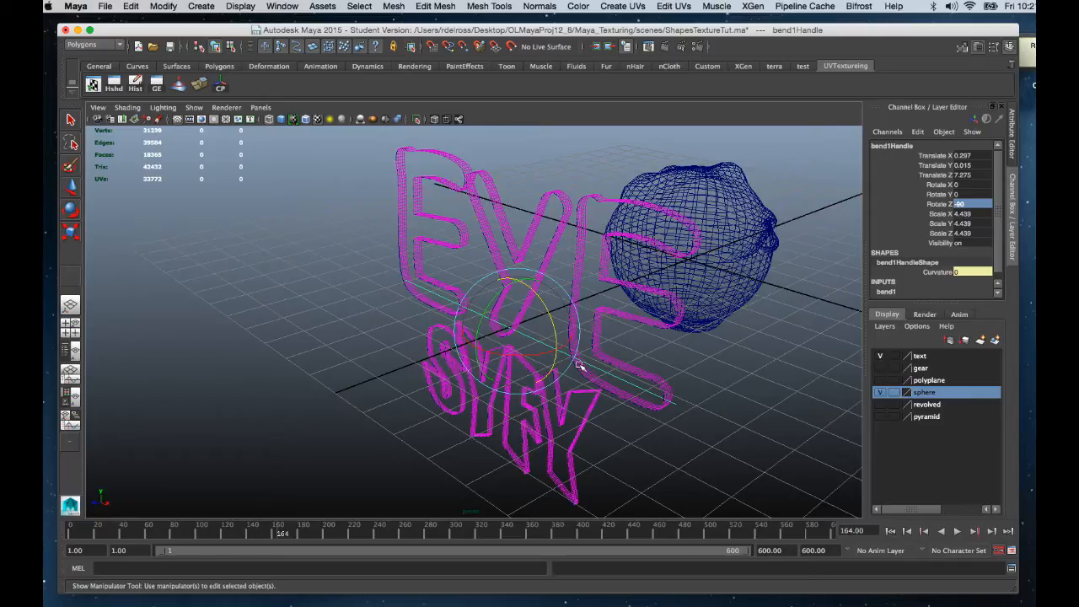
pyautogui.keyDown('alt'); pyautogui.moveTo(546, 357); pyautogui.dragTo(530, 361); pyautogui.keyUp('alt')
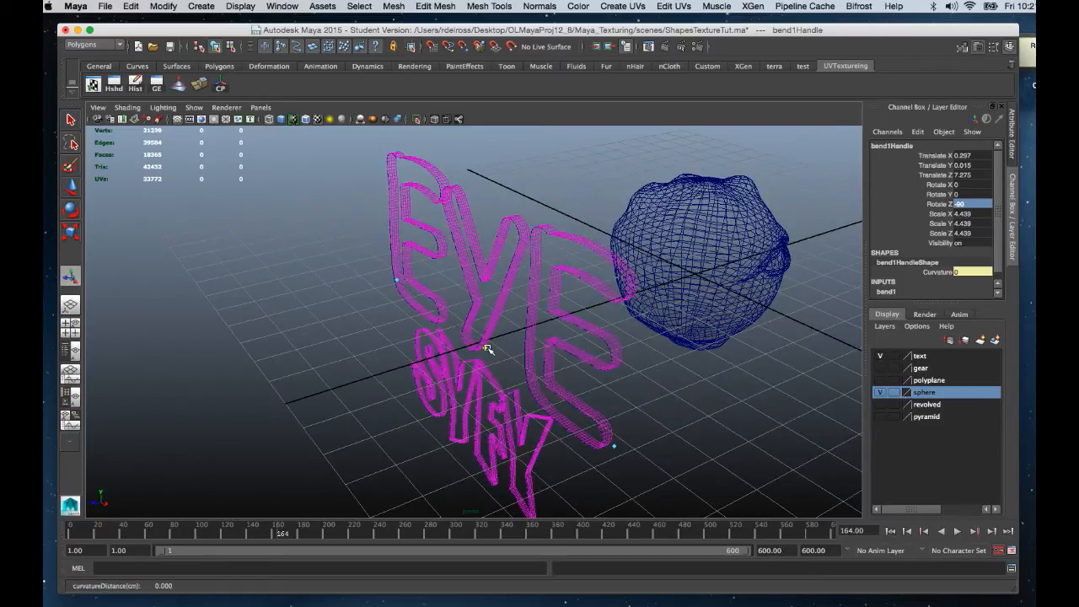
pyautogui.moveTo(486, 348); pyautogui.dragTo(503, 326)
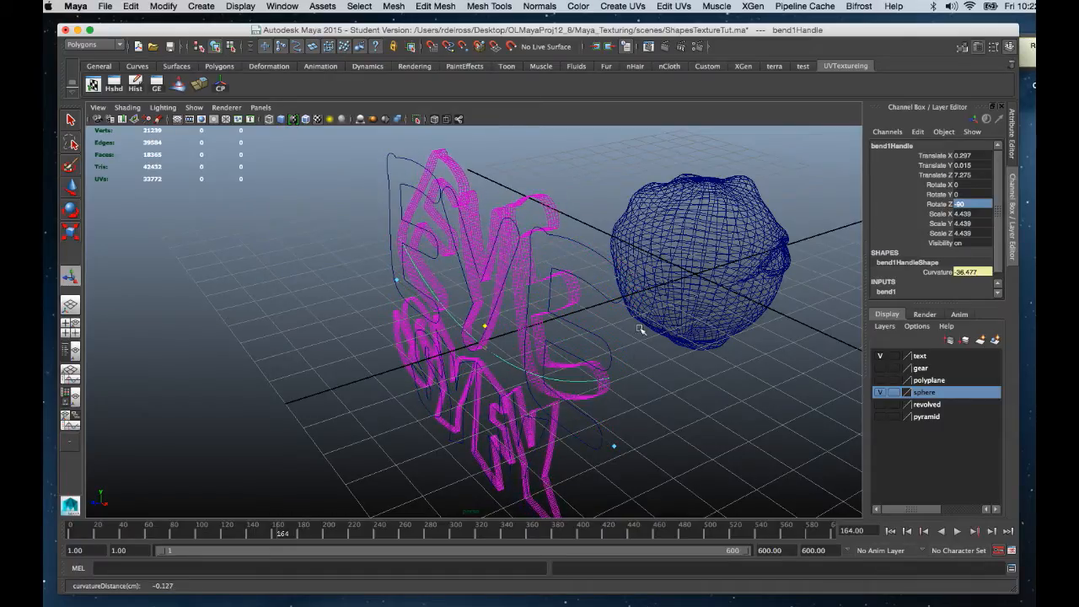
# Step: Turn the bend handle about its Y axis and set its Rotate Y to exactly -90
pyautogui.press('e')
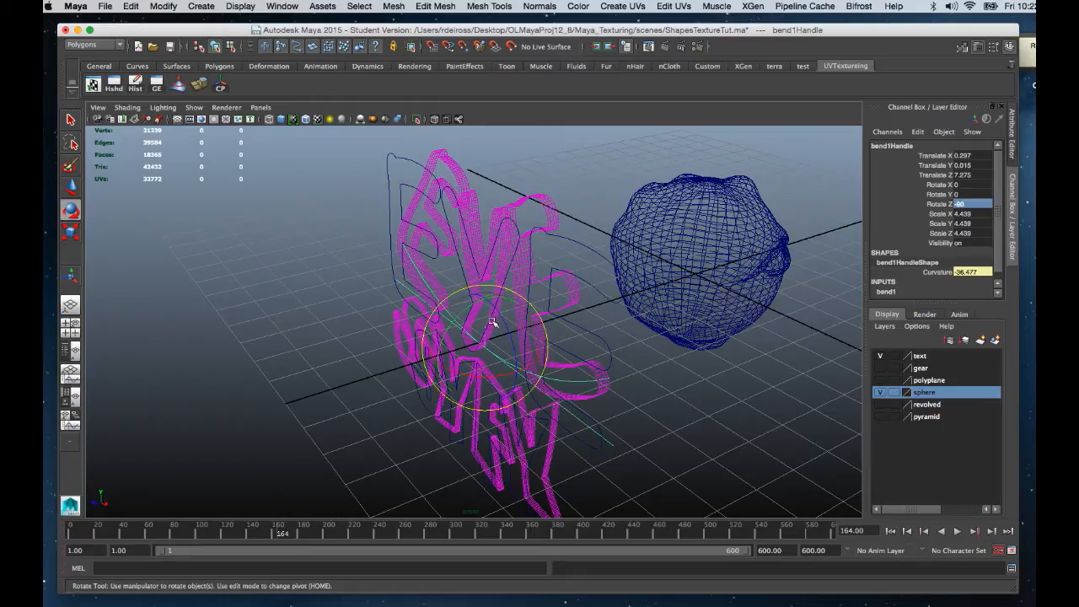
pyautogui.moveTo(478, 303); pyautogui.dragTo(547, 353)
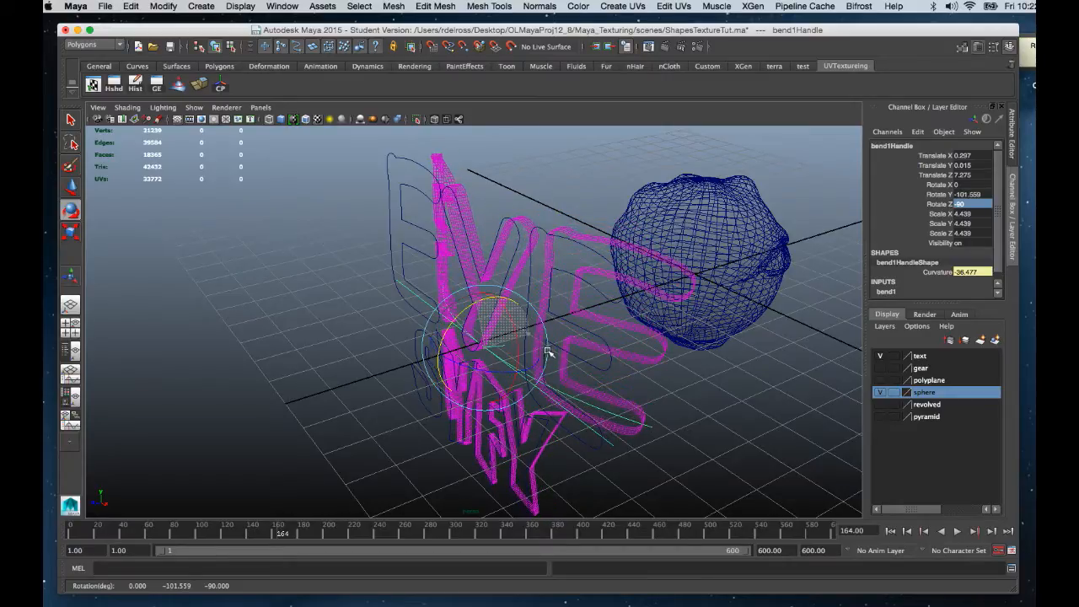
pyautogui.doubleClick(990, 193)
pyautogui.write('-9')
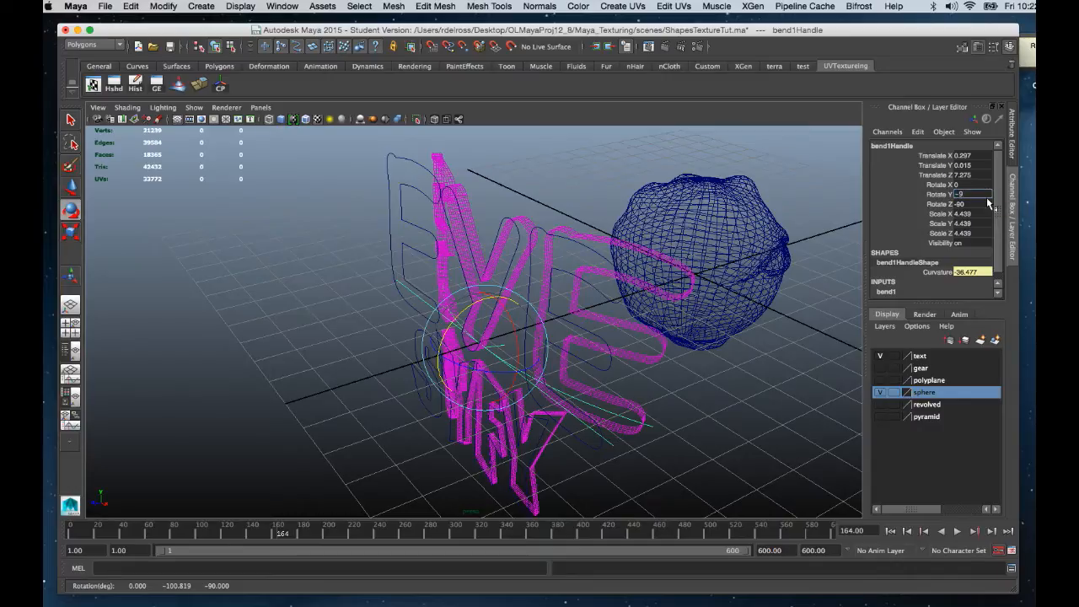
pyautogui.write('0')
pyautogui.press('Return')
# Step: Return to shaded display and, in the top view, adjust the text's bend to a curvature of about -47.1
pyautogui.moveTo(706, 289)
pyautogui.keyDown('alt'); pyautogui.mouseDown()
pyautogui.moveTo(548, 303)
pyautogui.moveTo(702, 301)
pyautogui.mouseUp(); pyautogui.keyUp('alt')
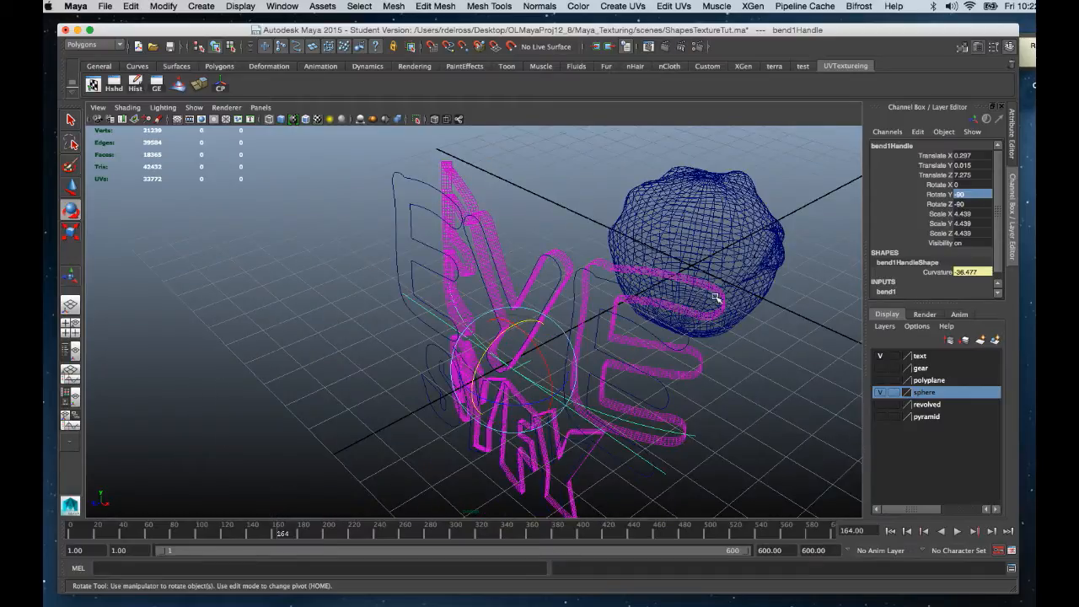
pyautogui.press('5')
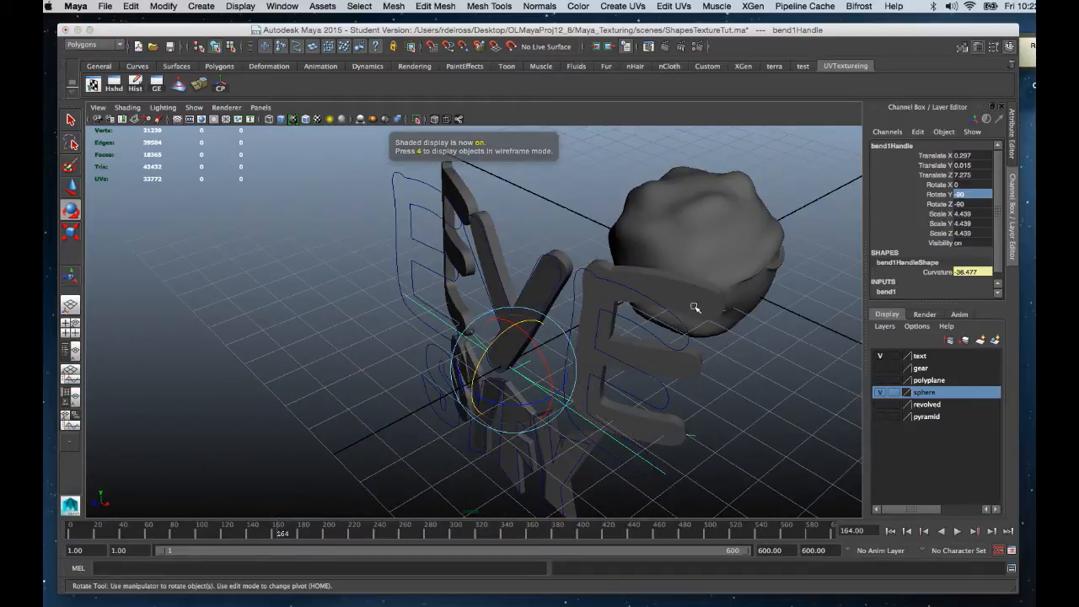
pyautogui.keyDown('alt'); pyautogui.moveTo(694, 307); pyautogui.dragTo(657, 303); pyautogui.keyUp('alt')
pyautogui.keyDown('alt'); pyautogui.moveTo(613, 333); pyautogui.dragTo(628, 302); pyautogui.keyUp('alt')
pyautogui.press('space')
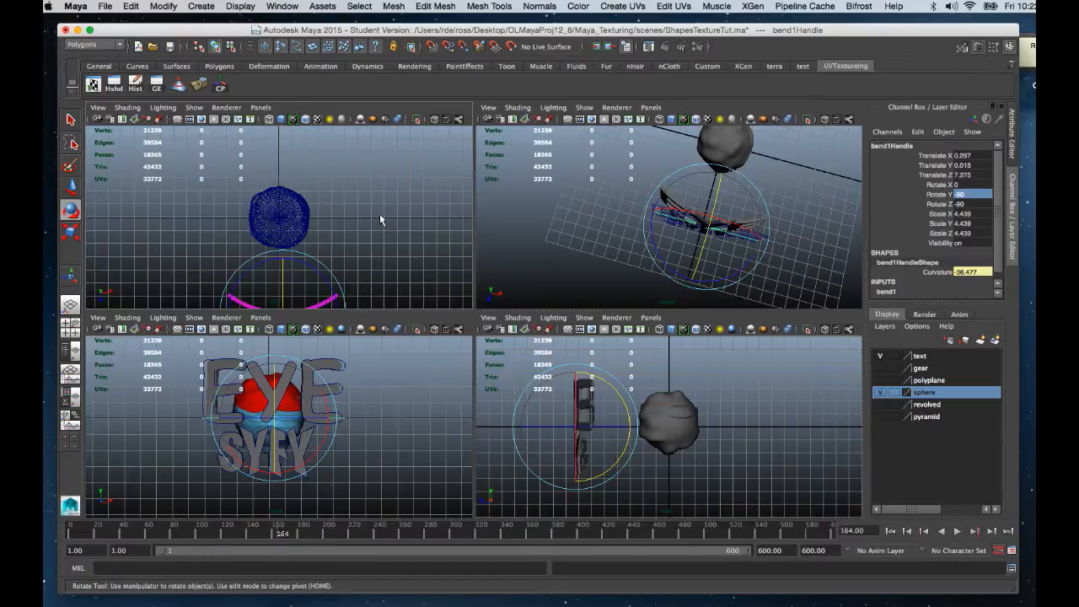
pyautogui.press('space')
pyautogui.keyDown('alt'); pyautogui.moveTo(537, 329); pyautogui.dragTo(578, 217, button='middle'); pyautogui.keyUp('alt')
pyautogui.keyDown('alt'); pyautogui.moveTo(576, 228); pyautogui.dragTo(565, 273, button='right'); pyautogui.keyUp('alt')
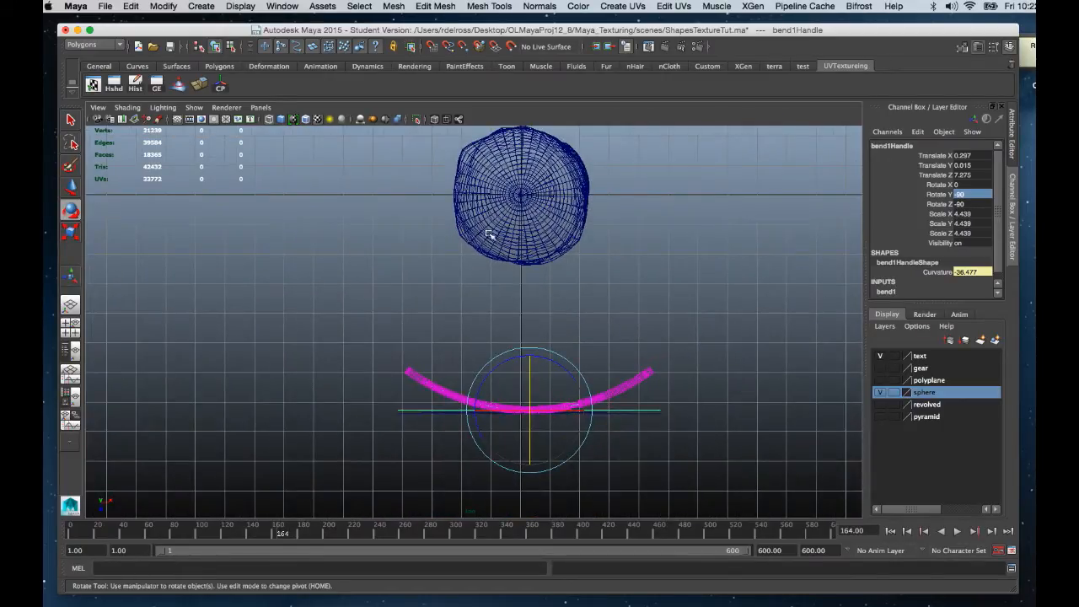
pyautogui.press('t')
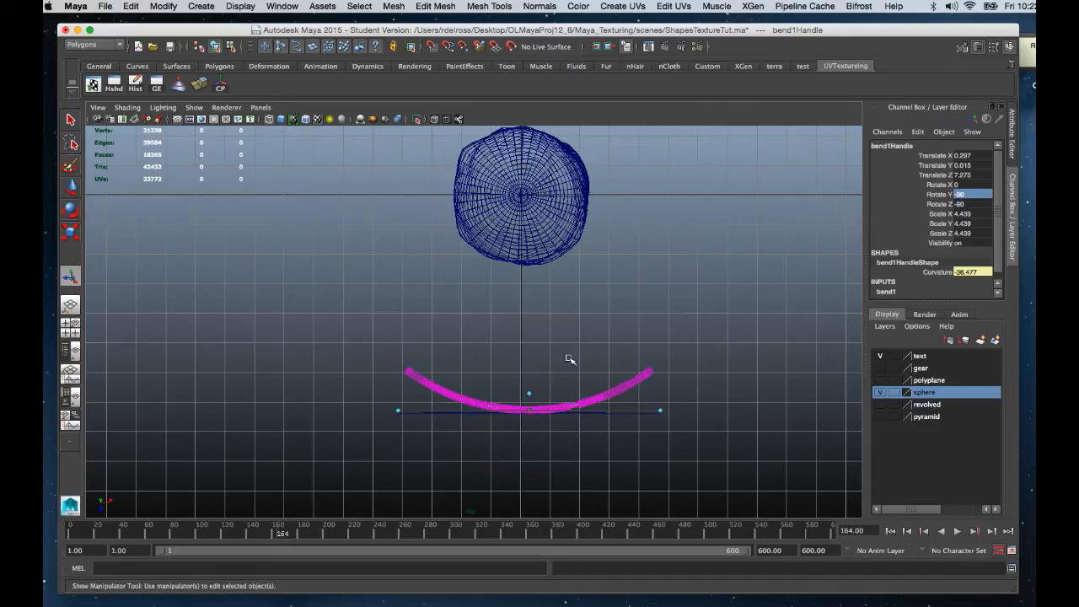
pyautogui.moveTo(529, 393); pyautogui.dragTo(529, 388)
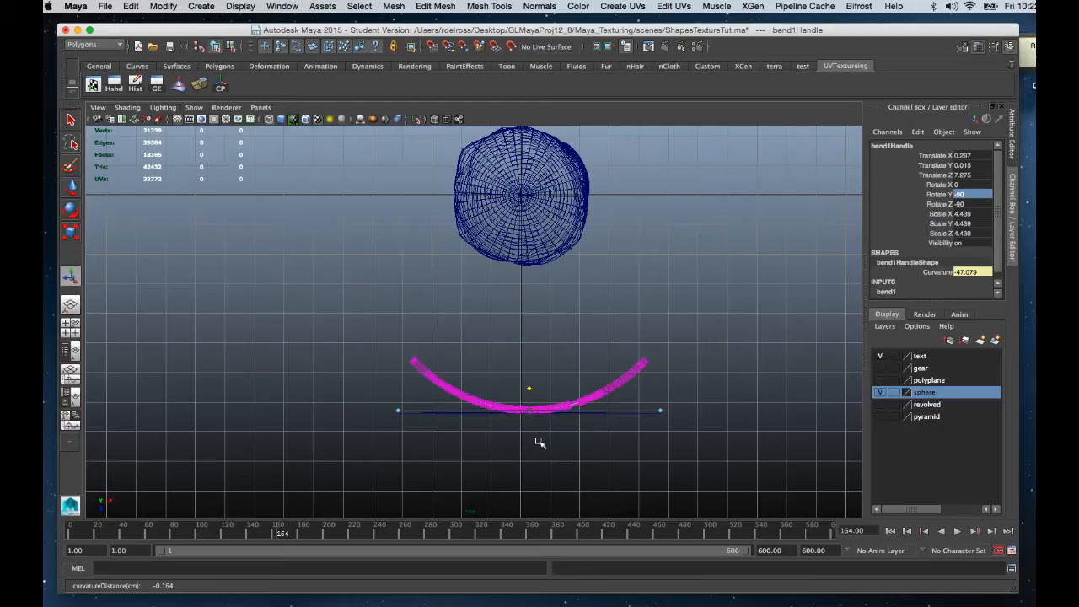
# Step: Save the scene and center the pivot of the bent text mesh
pyautogui.click(608, 389)
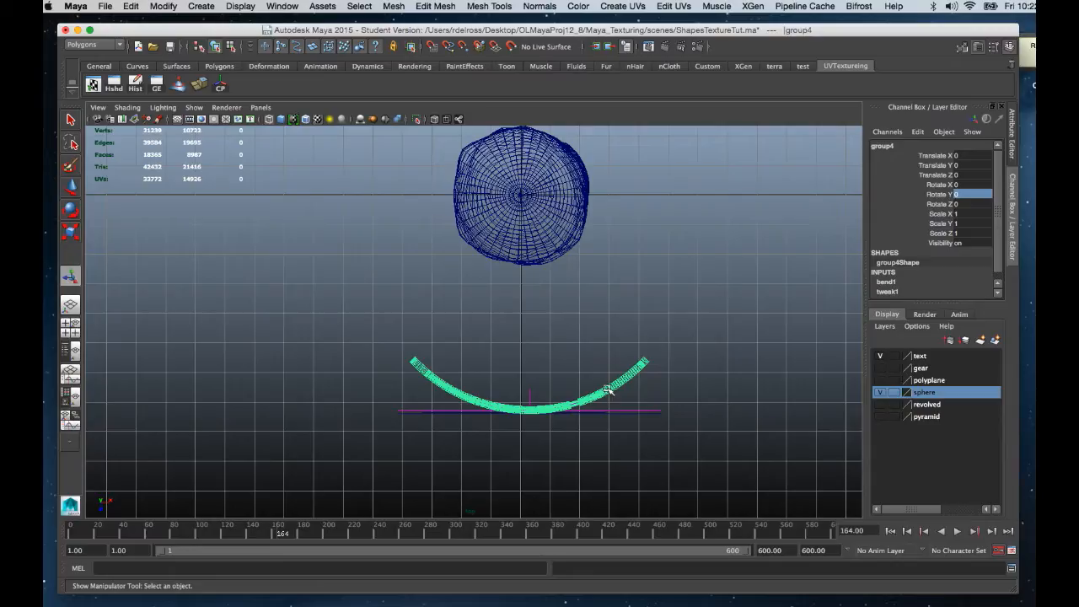
pyautogui.press('super+s')
pyautogui.click(585, 359)
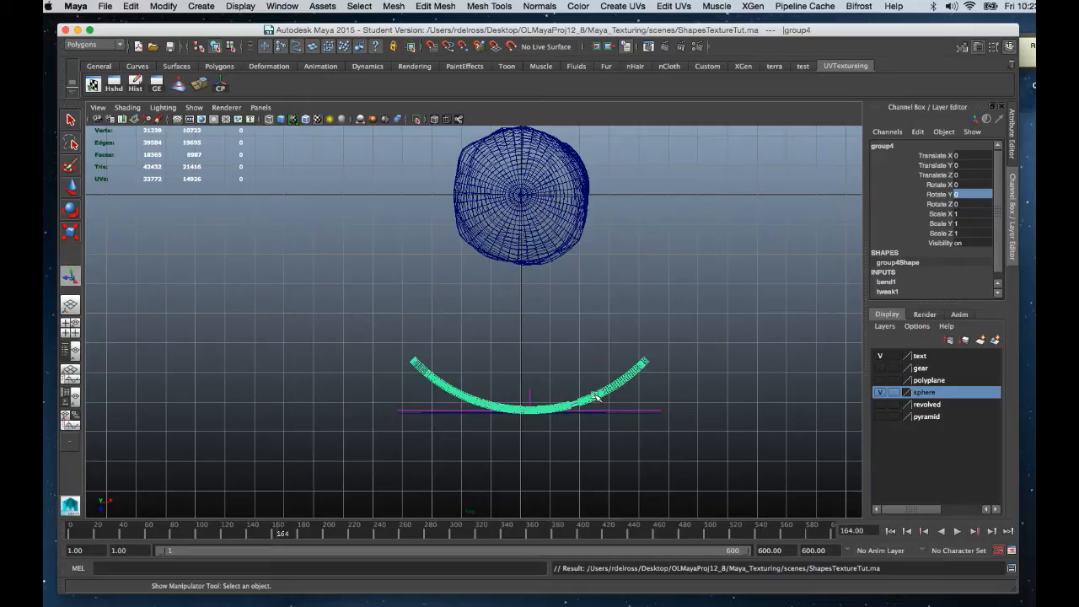
pyautogui.press('w')
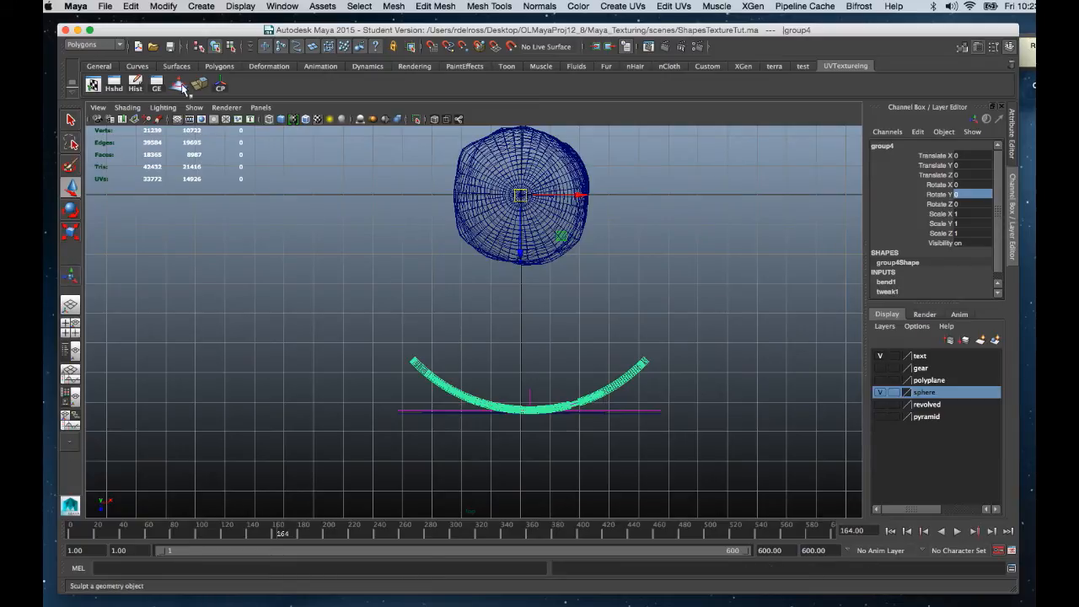
pyautogui.click(220, 87)
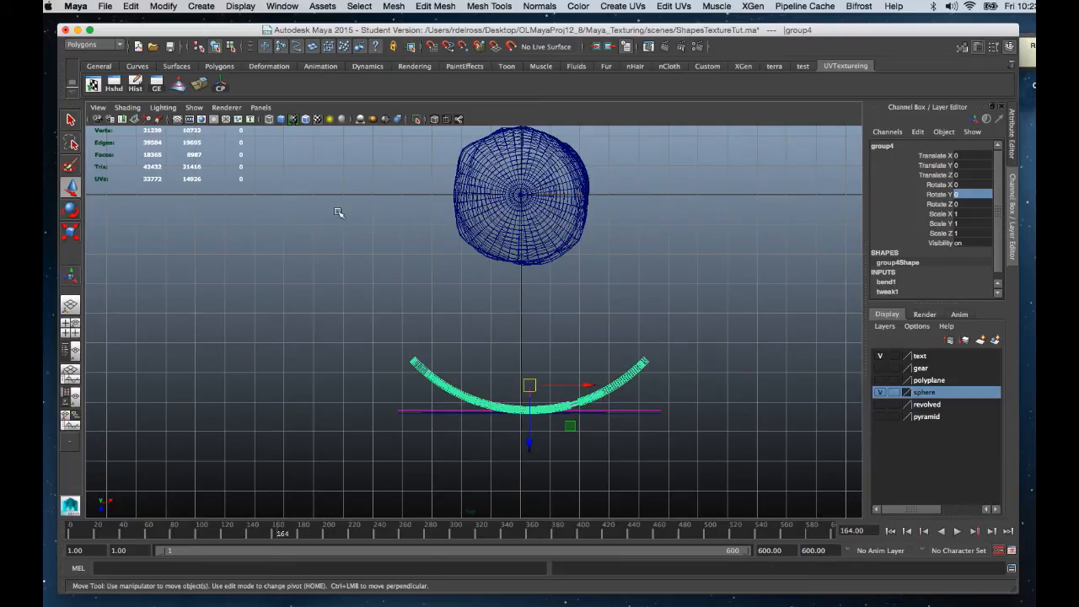
# Step: Replace the deformed text with a duplicate moved about -2.2 in Z toward the sphere, deleting the original and its bend handle
pyautogui.hotkey('ctrl', 'd')
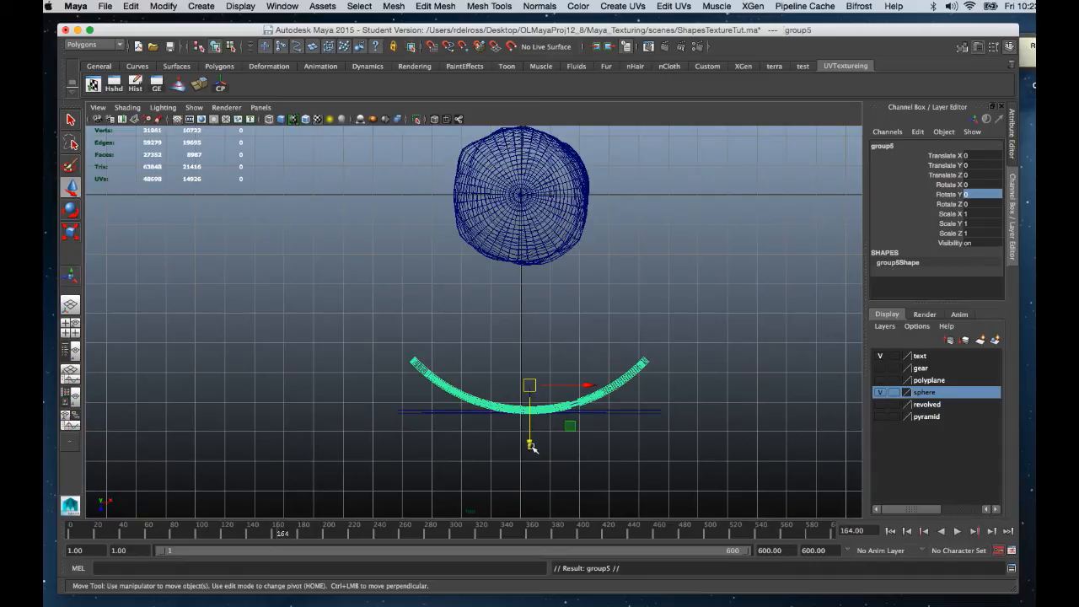
pyautogui.moveTo(532, 447); pyautogui.dragTo(529, 379)
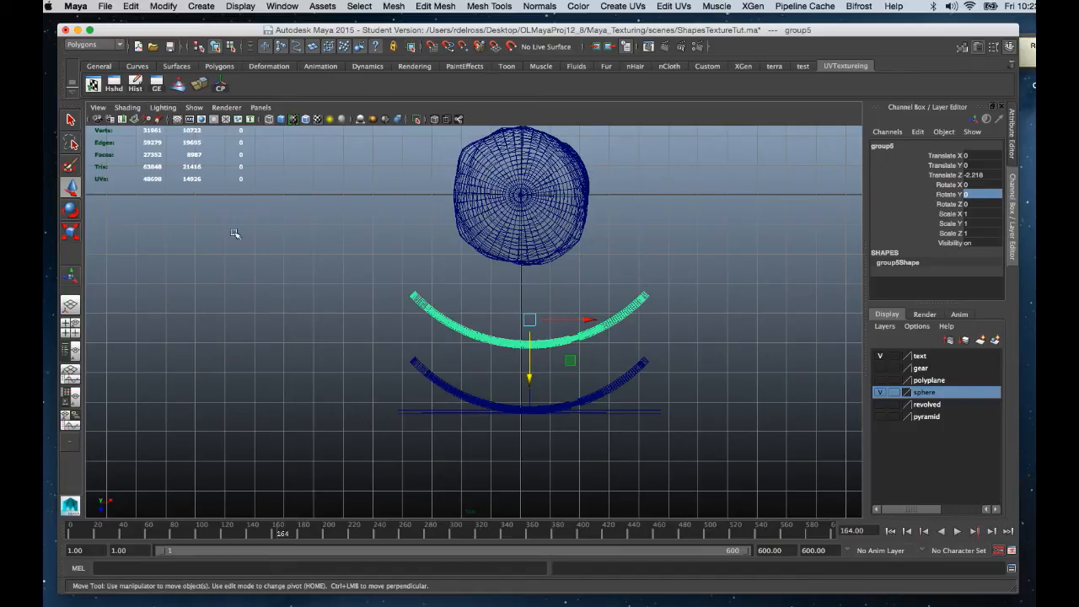
pyautogui.moveTo(490, 389); pyautogui.dragTo(553, 430)
pyautogui.press('Delete')
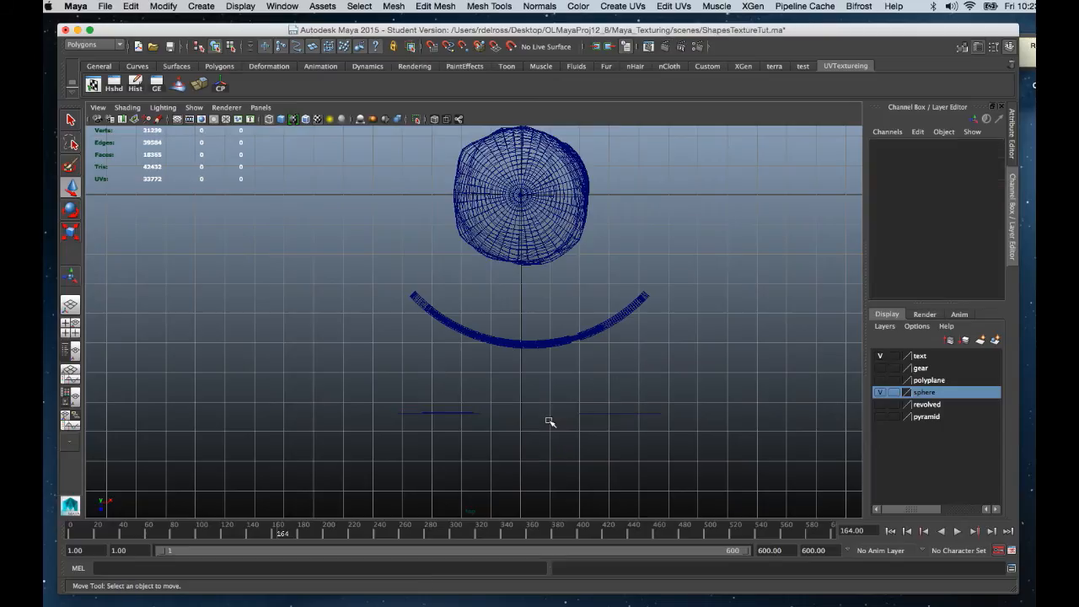
# Step: Select the leftover flat text curves on the negative X side of the original text position and save the scene
pyautogui.moveTo(431, 393); pyautogui.dragTo(480, 429)
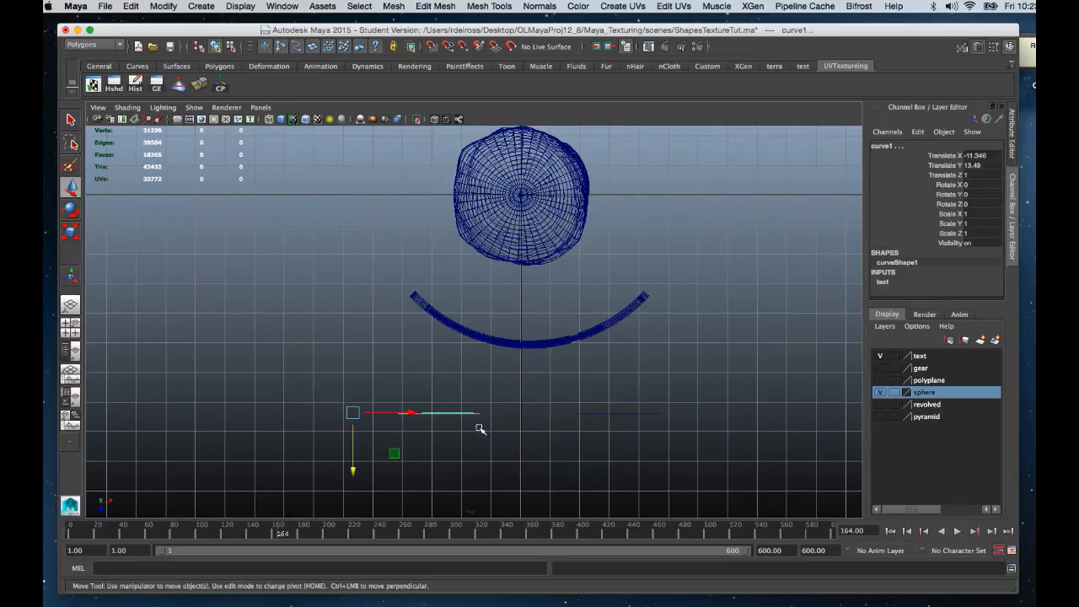
pyautogui.press('q')
pyautogui.press('super+s')
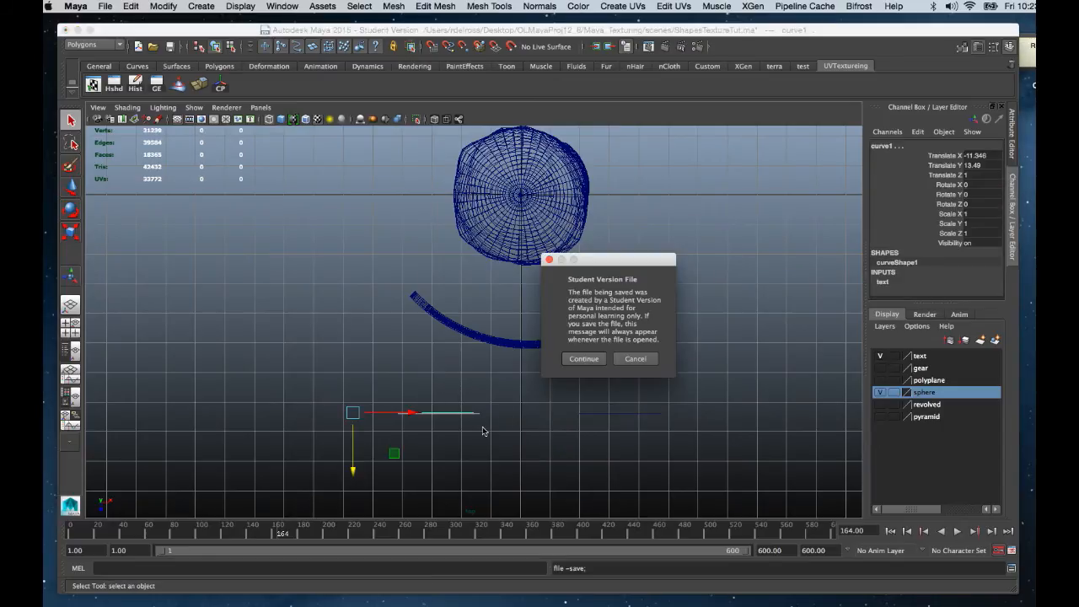
pyautogui.click(590, 360)
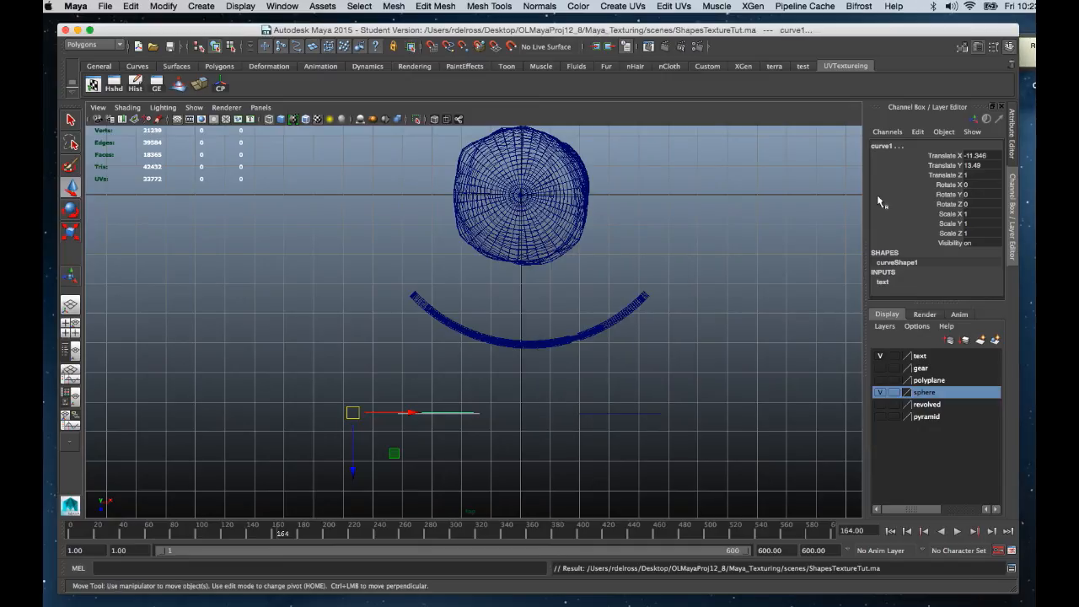